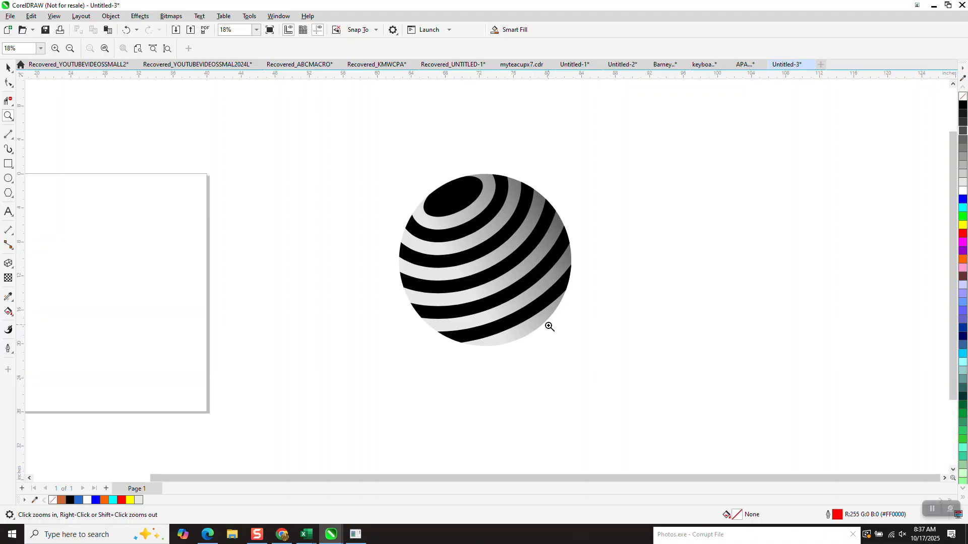
# - Draw a circle about 18.1 inches in diameter, centred on the page
pyautogui.scroll(-4, 549, 322)
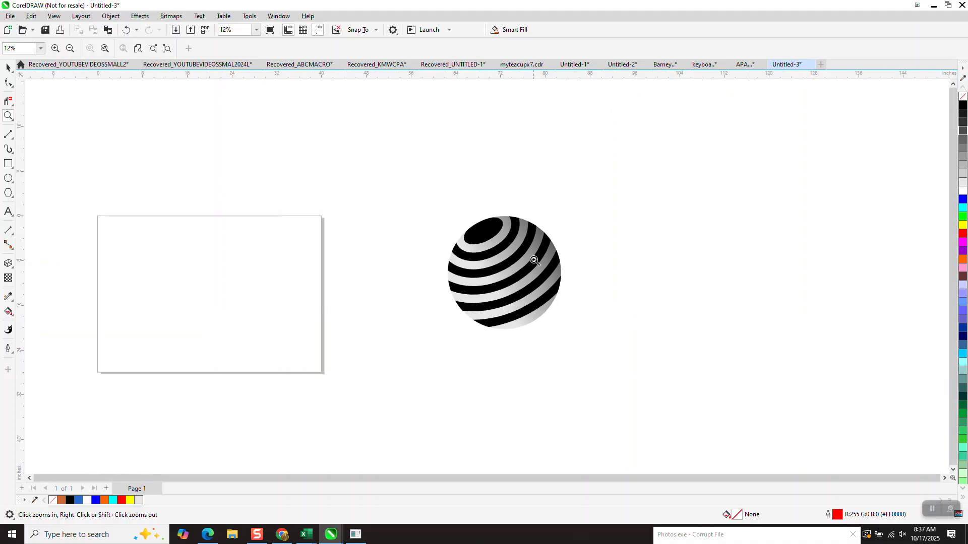
pyautogui.click(9, 180)
pyautogui.moveTo(301, 251); pyautogui.dragTo(205, 320)
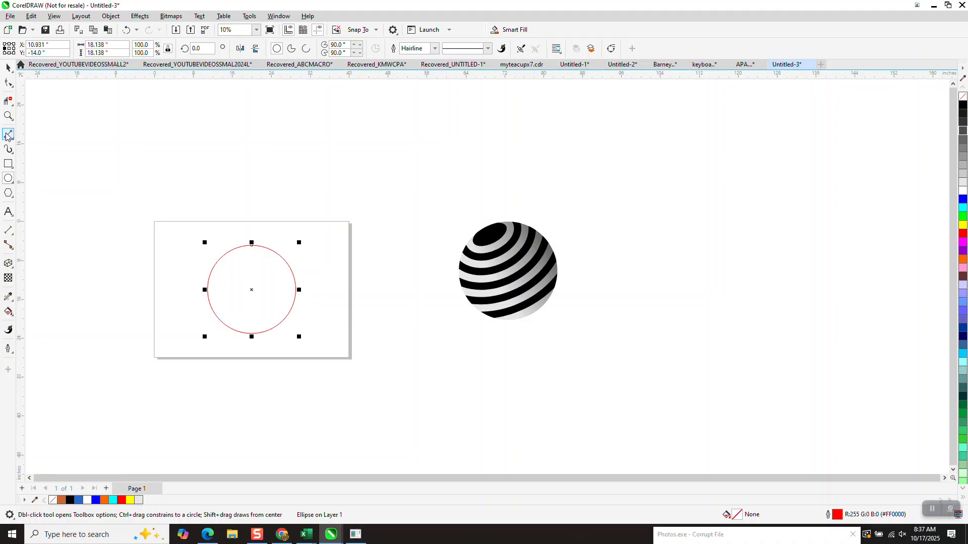
# - Draw a small circle about 4.9 inches in diameter and centre it on the page inside the large circle
pyautogui.click(9, 116)
pyautogui.moveTo(192, 271); pyautogui.dragTo(348, 380)
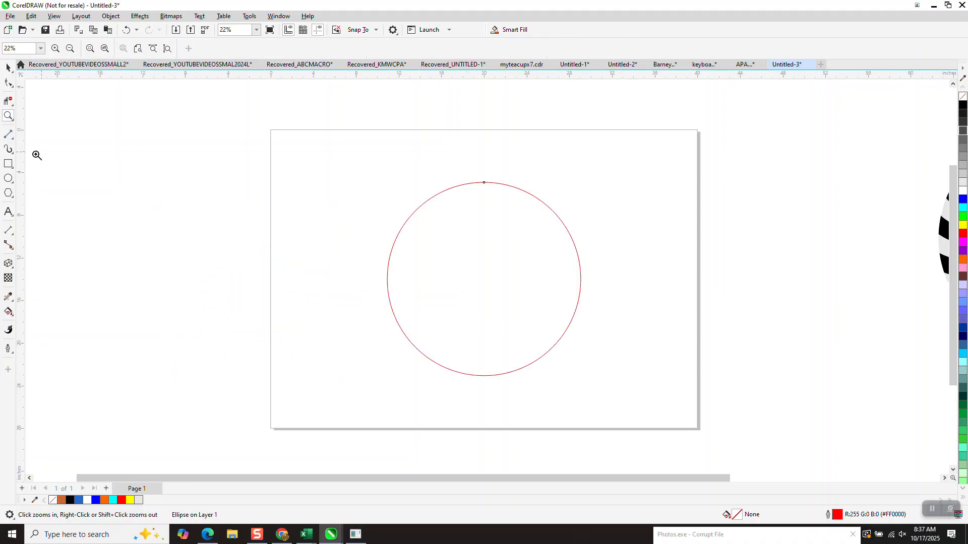
pyautogui.click(8, 179)
pyautogui.moveTo(264, 200); pyautogui.dragTo(209, 217)
pyautogui.press('p')
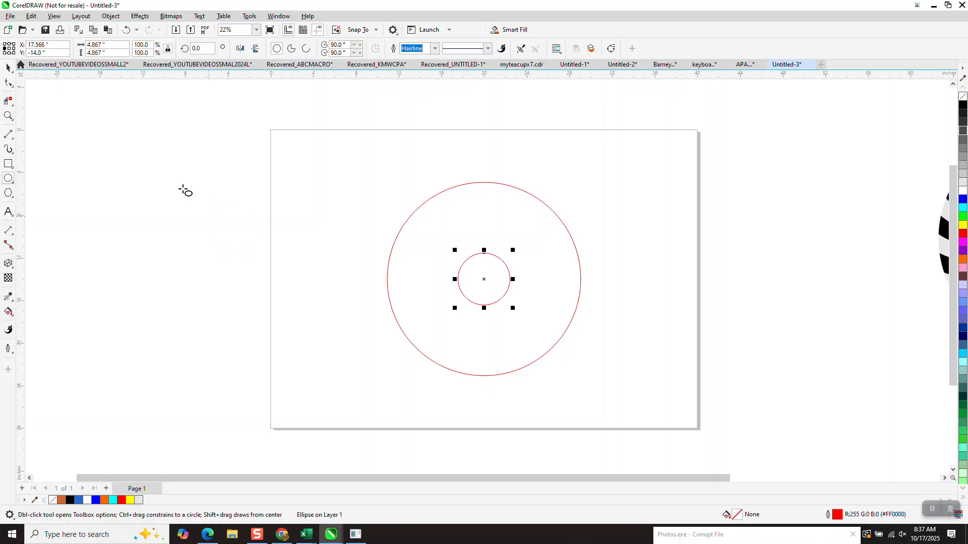
# - Flatten the small circle into an ellipse about 3 inches high and align it with the large circle's top edge
pyautogui.click(9, 69)
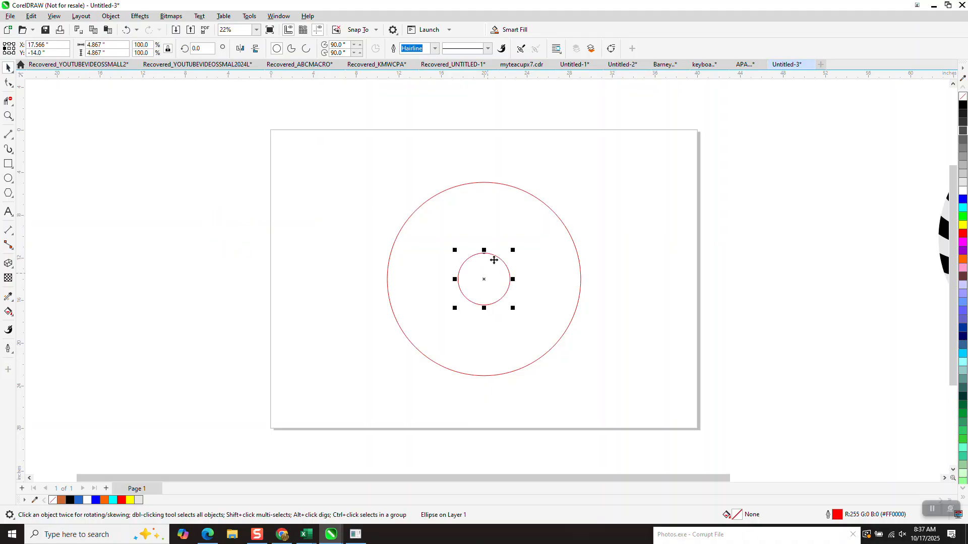
pyautogui.moveTo(484, 250); pyautogui.dragTo(484, 270)
pyautogui.moveTo(349, 152); pyautogui.dragTo(619, 403)
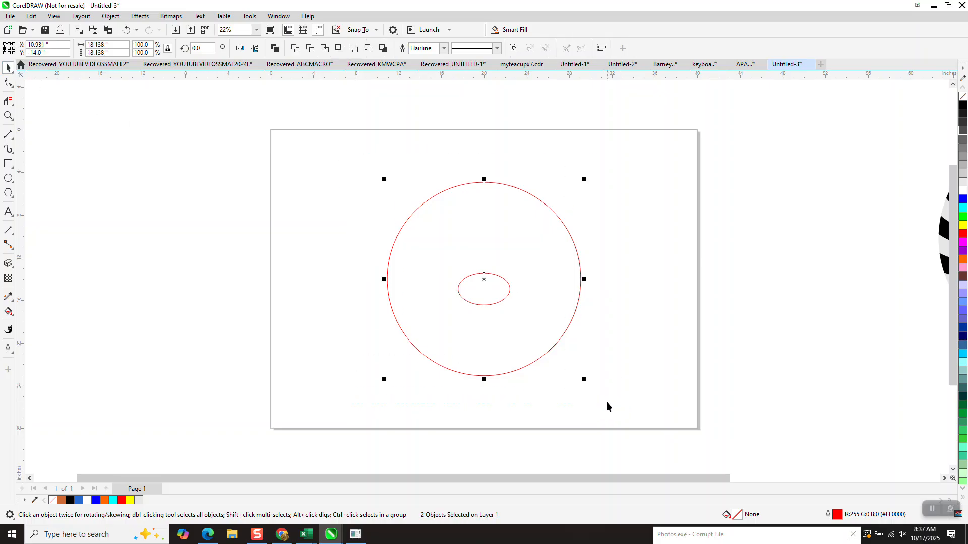
pyautogui.press('t')
pyautogui.click(657, 204)
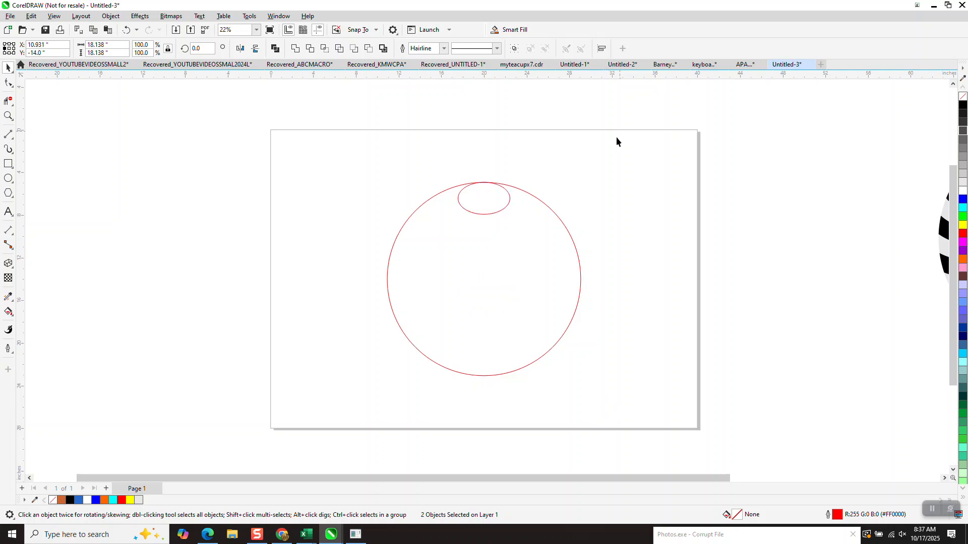
# - Apply an outside contour with 13 steps and a 1.5-inch offset to the small ellipse
pyautogui.click(496, 213)
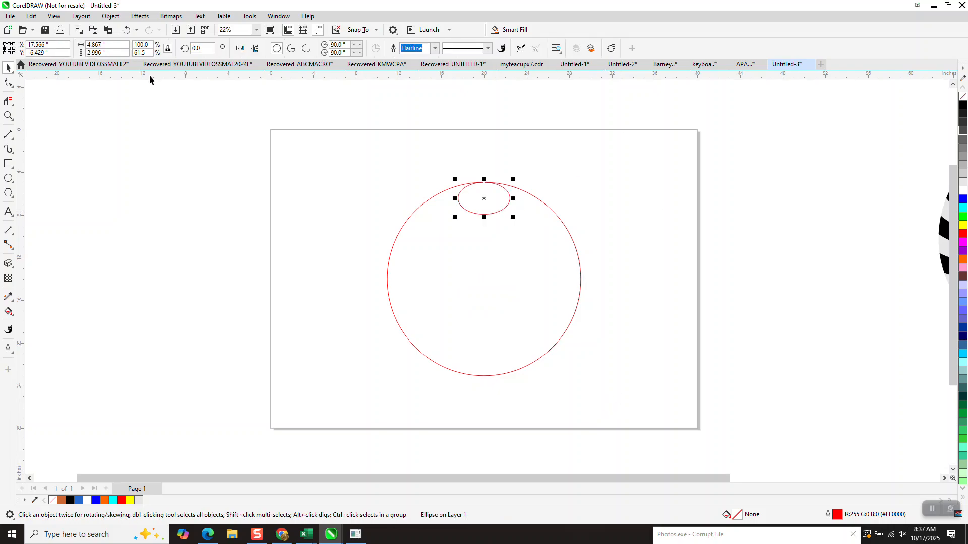
pyautogui.click(139, 17)
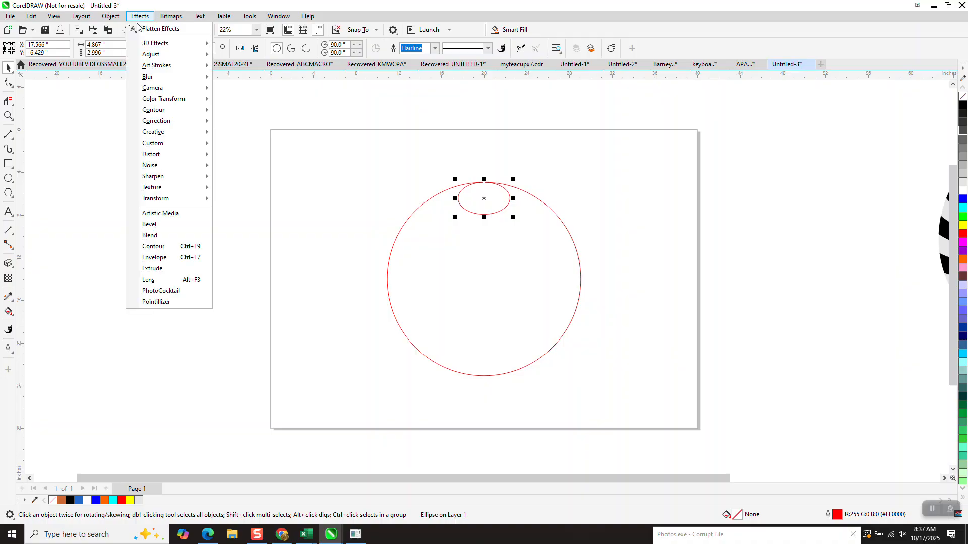
pyautogui.click(164, 248)
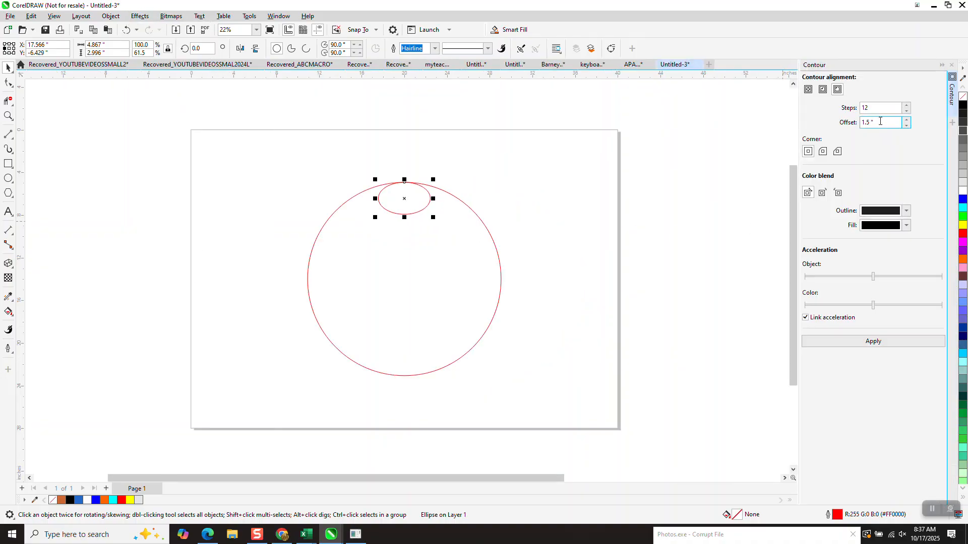
pyautogui.click(906, 107)
pyautogui.click(876, 342)
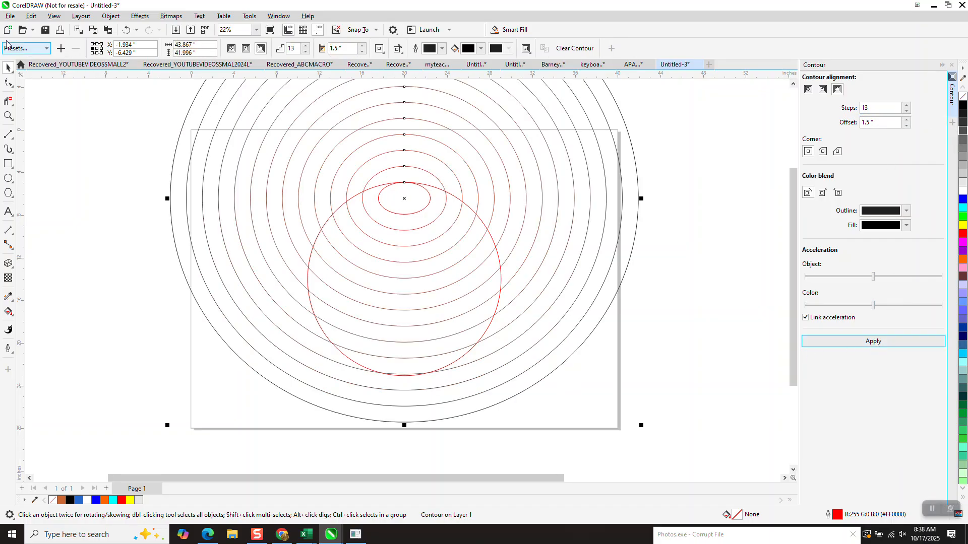
# - Replace the contour with one using a 1-inch offset and enlarge it to about 31.6 by 29.4 inches
pyautogui.click(124, 31)
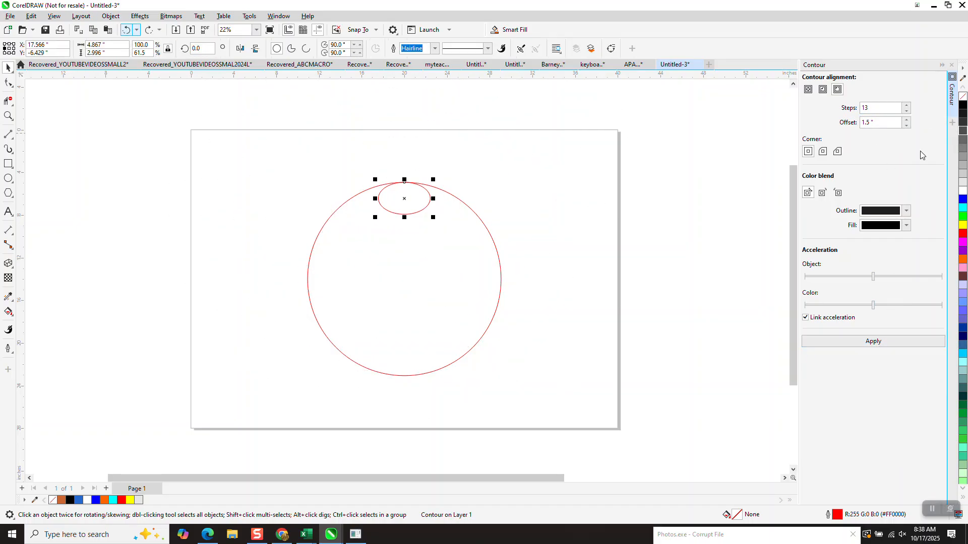
pyautogui.write('1')
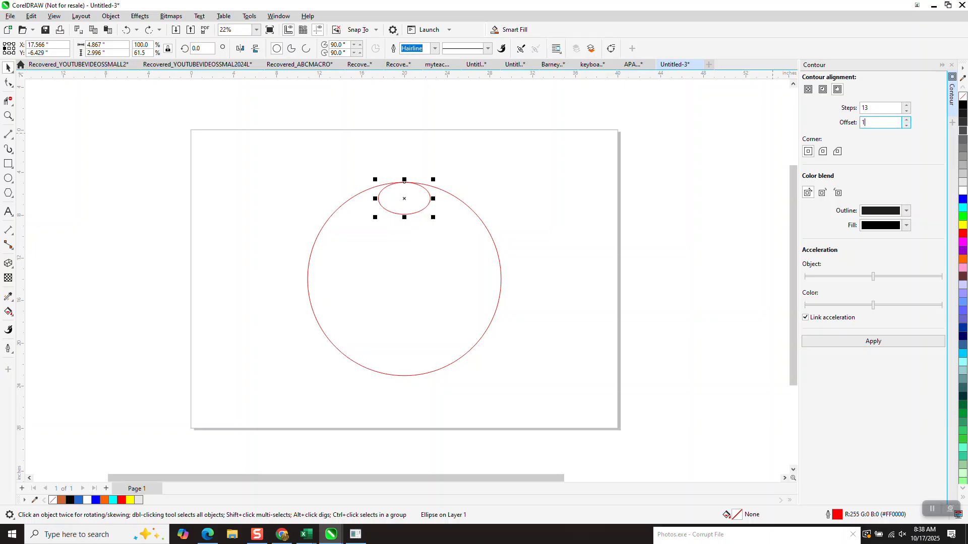
pyautogui.click(880, 341)
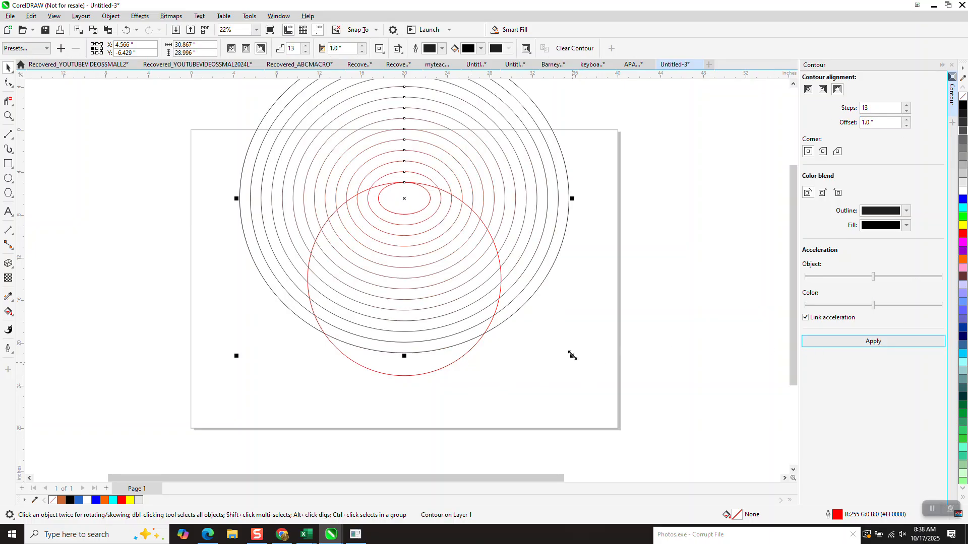
pyautogui.moveTo(573, 357)
pyautogui.mouseDown()
pyautogui.moveTo(598, 407)
pyautogui.moveTo(576, 359)
pyautogui.mouseUp()
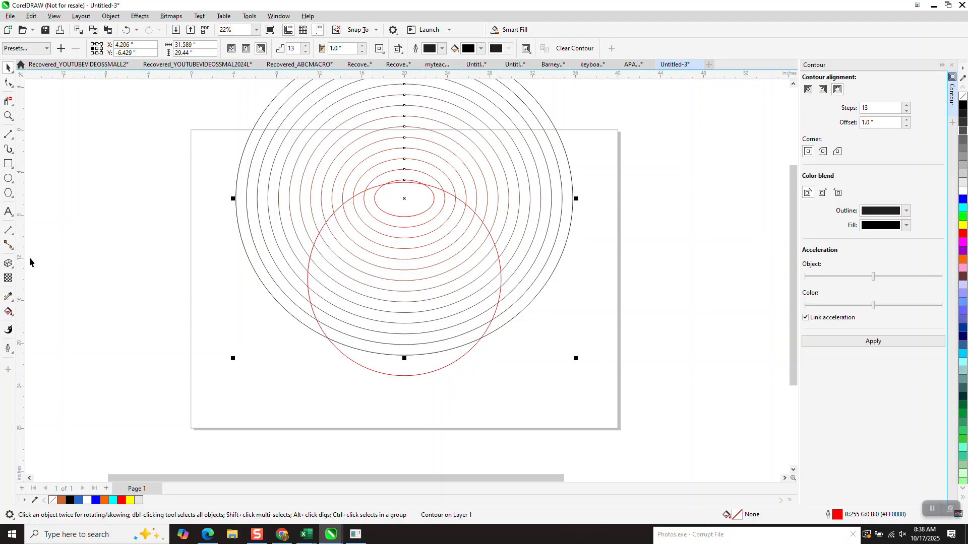
# - Set Smart Fill to blue and fill the innermost ellipse of the contour
pyautogui.scroll(-2, 161, 336)
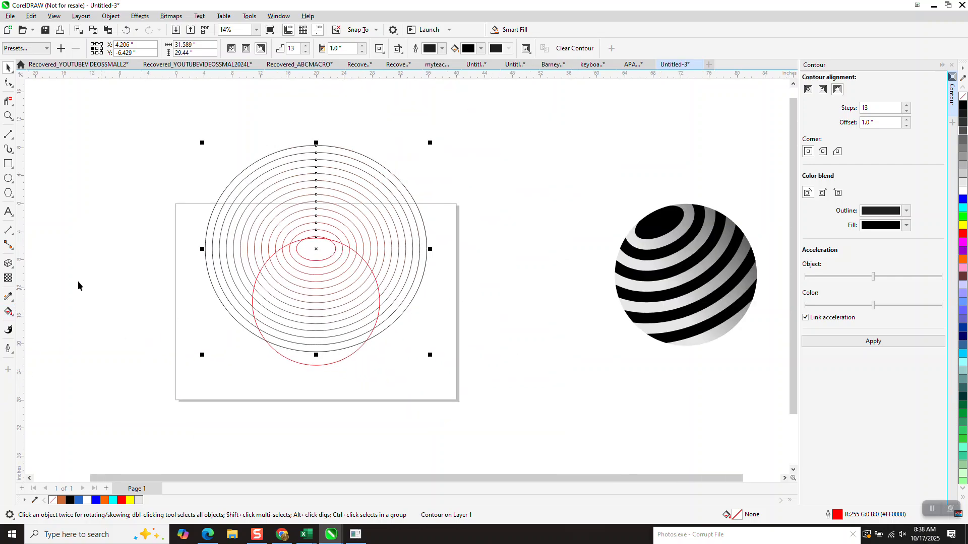
pyautogui.click(8, 312)
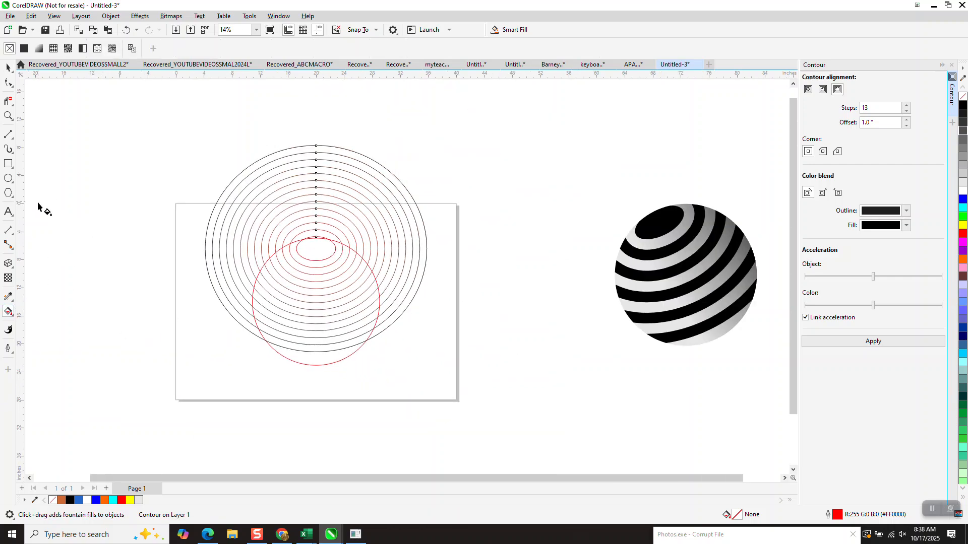
pyautogui.click(15, 318)
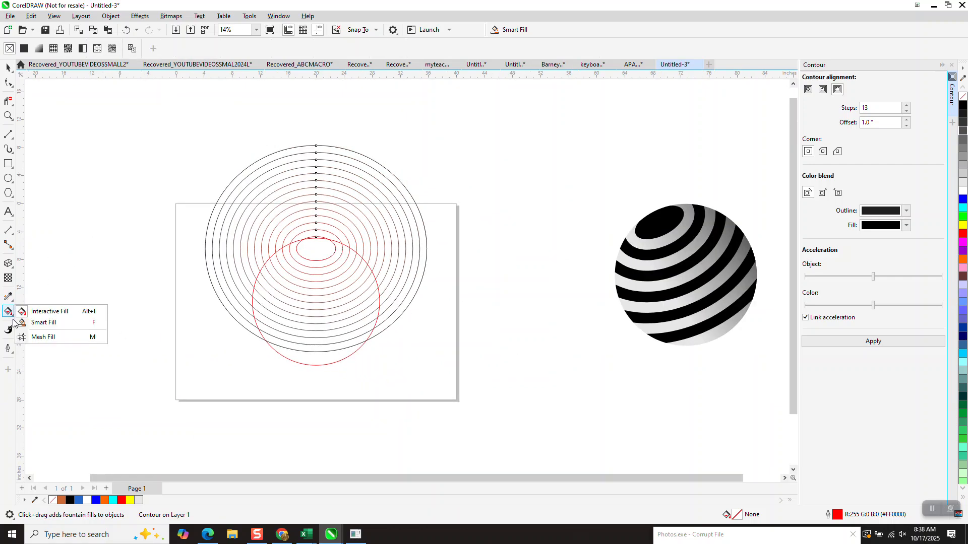
pyautogui.click(43, 323)
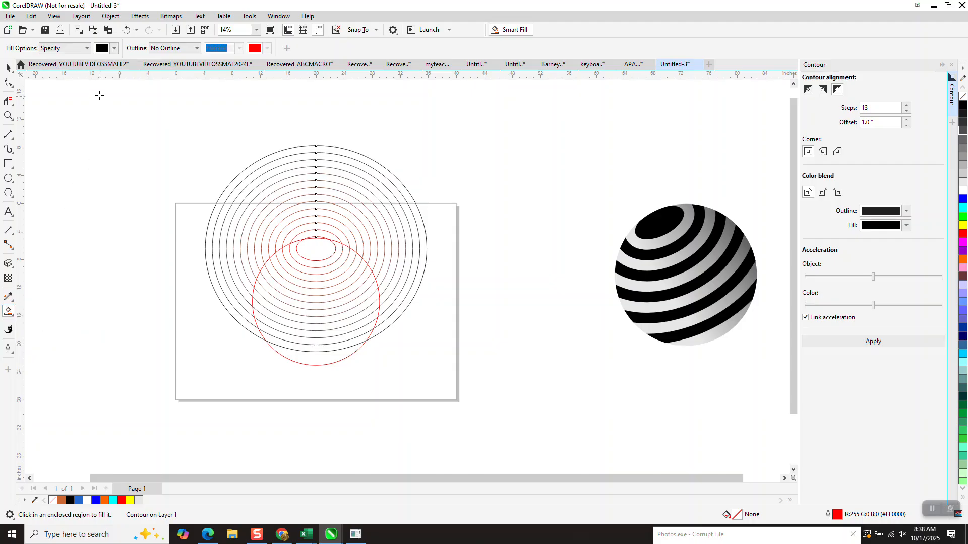
pyautogui.click(115, 48)
pyautogui.click(145, 114)
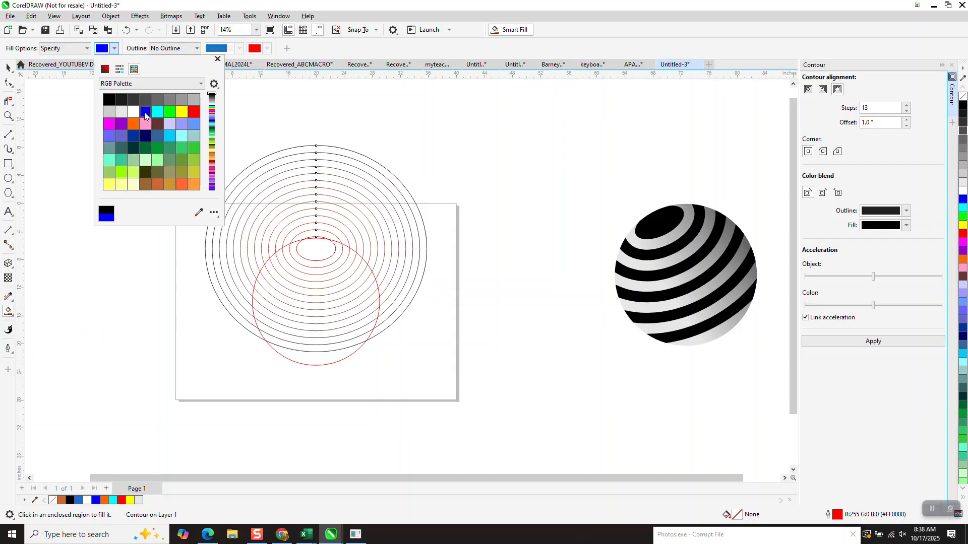
pyautogui.click(318, 248)
pyautogui.click(319, 249)
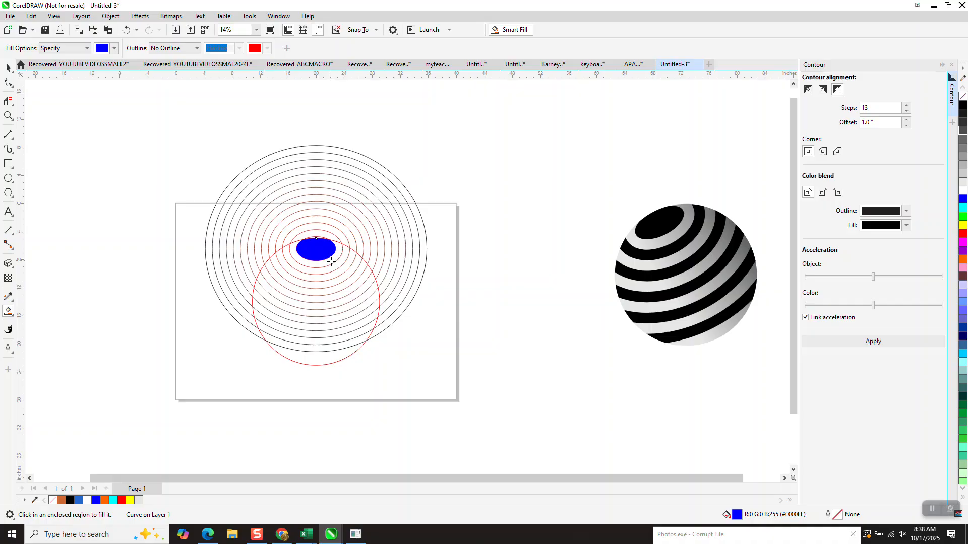
# - Smart-fill alternating contour bands inside the large circle with blue, down to its lowest section
pyautogui.click(333, 267)
pyautogui.click(337, 283)
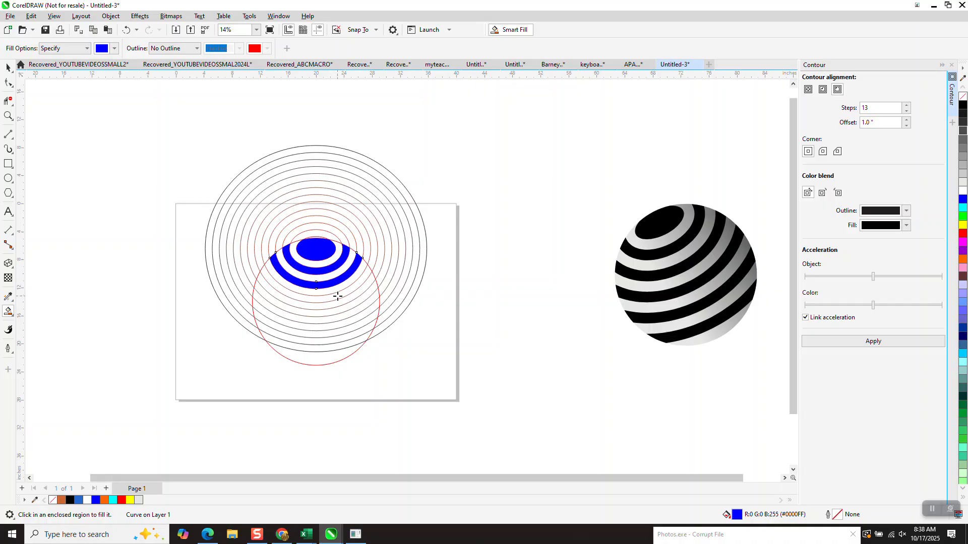
pyautogui.click(337, 297)
pyautogui.click(343, 310)
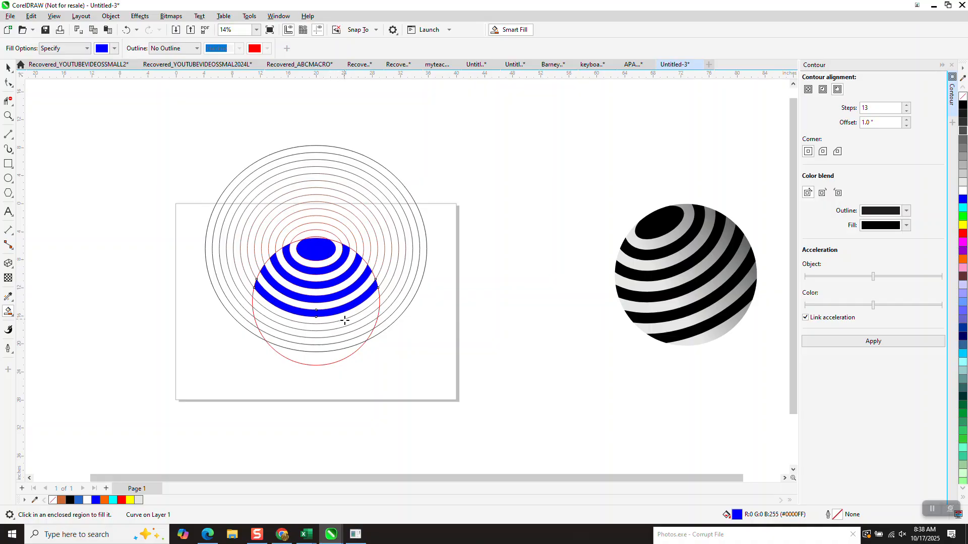
pyautogui.click(345, 323)
pyautogui.click(348, 335)
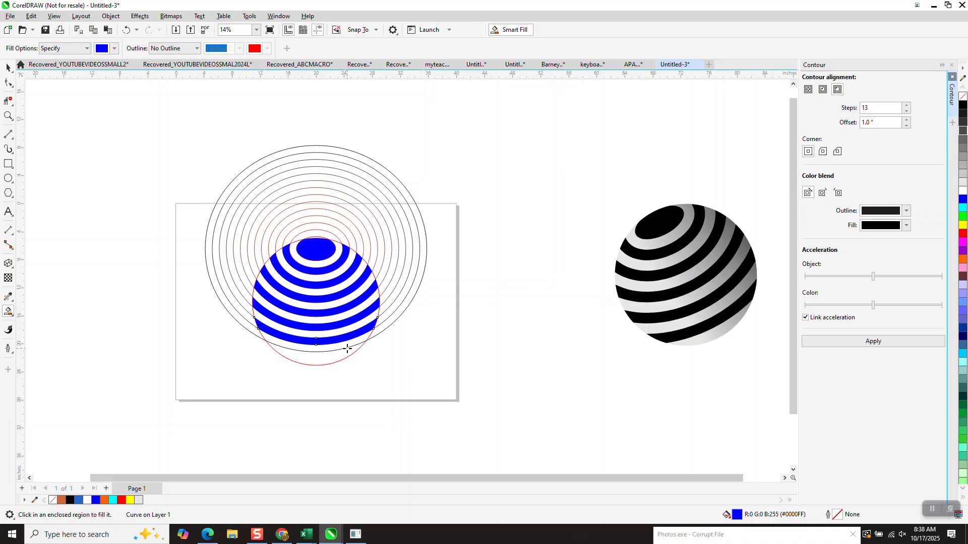
pyautogui.click(343, 355)
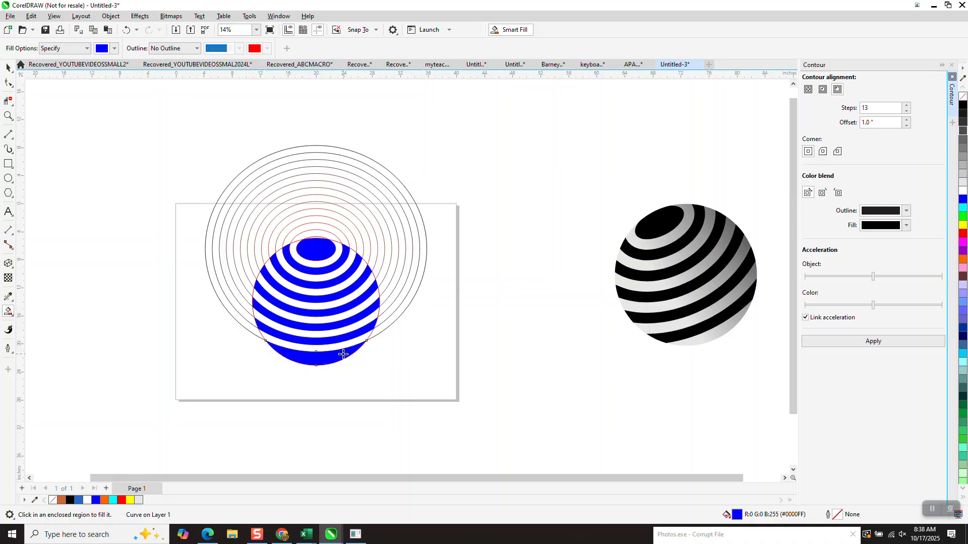
# - Undo all the blue Smart Fills
pyautogui.click(126, 30)
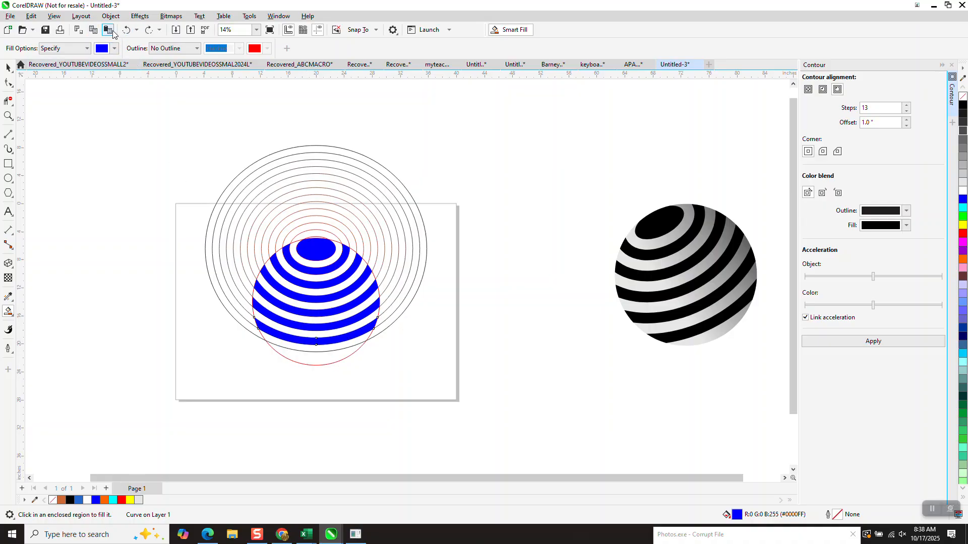
pyautogui.click(124, 30)
pyautogui.click(124, 30)
pyautogui.click(125, 30)
pyautogui.click(125, 31)
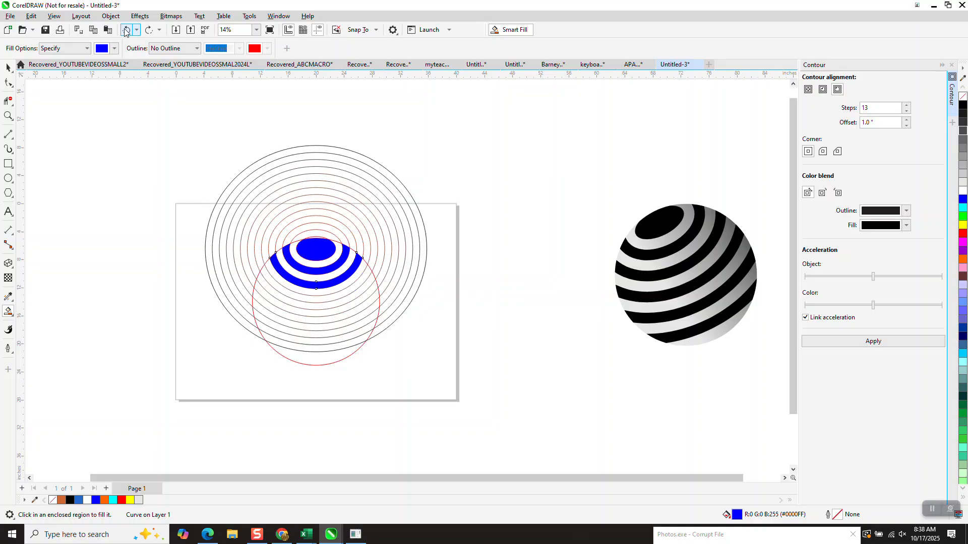
pyautogui.click(125, 31)
pyautogui.click(125, 31)
pyautogui.click(125, 31)
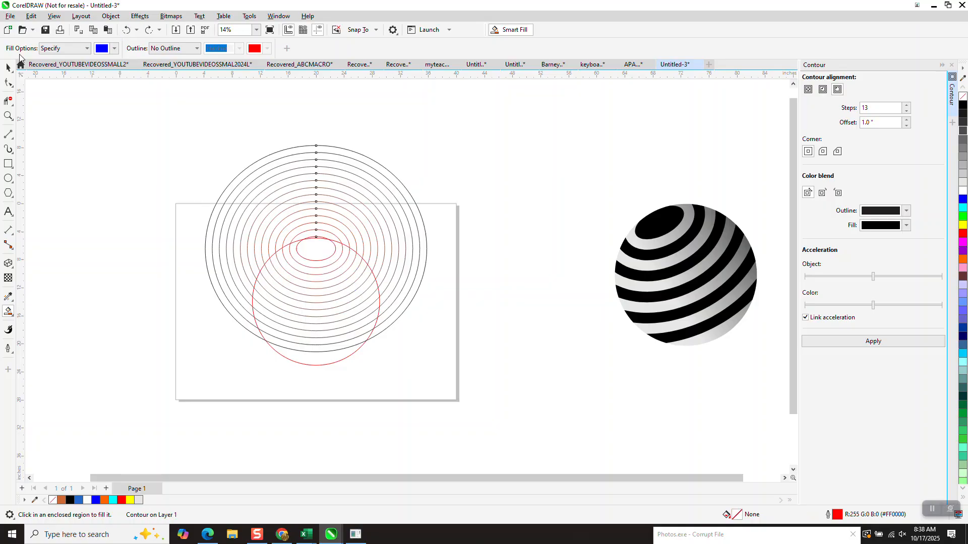
# - Select the contour group and enlarge it to about 32.9 by 30.3 inches, shifting it off-centre from the large circle
pyautogui.click(12, 83)
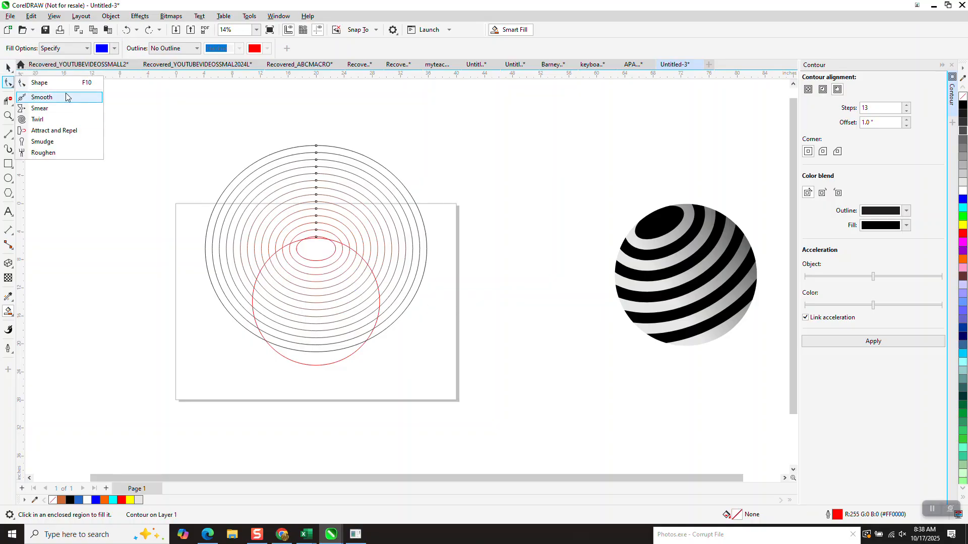
pyautogui.click(41, 84)
pyautogui.click(9, 69)
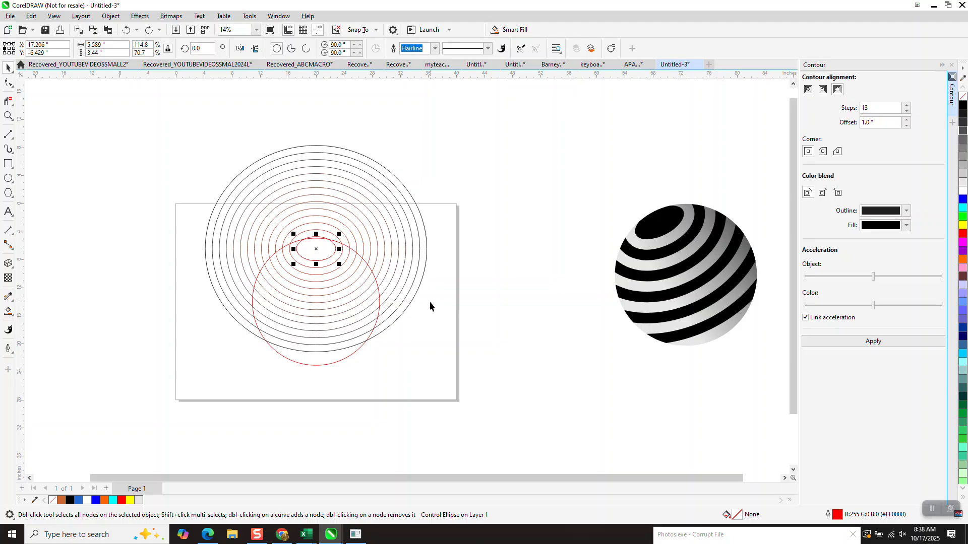
pyautogui.click(413, 296)
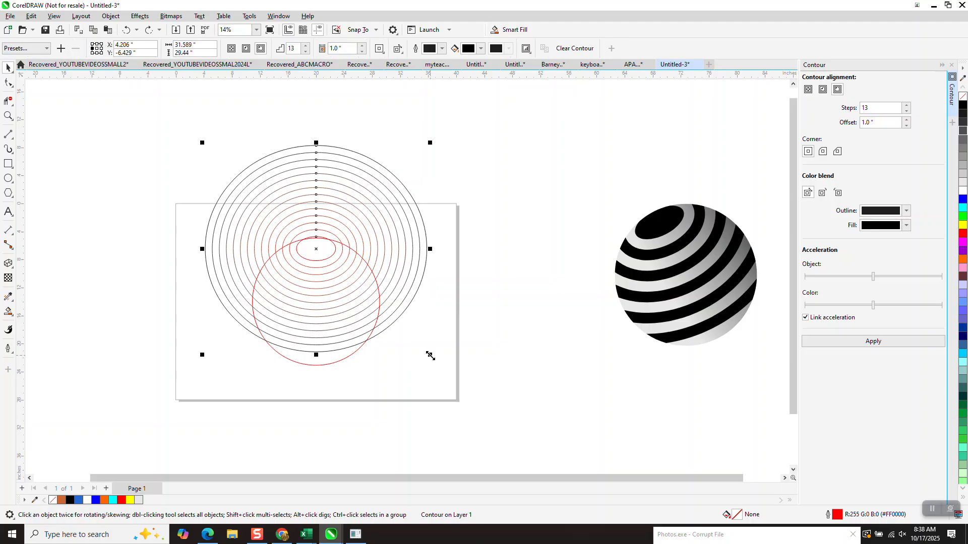
pyautogui.moveTo(431, 356); pyautogui.dragTo(439, 377)
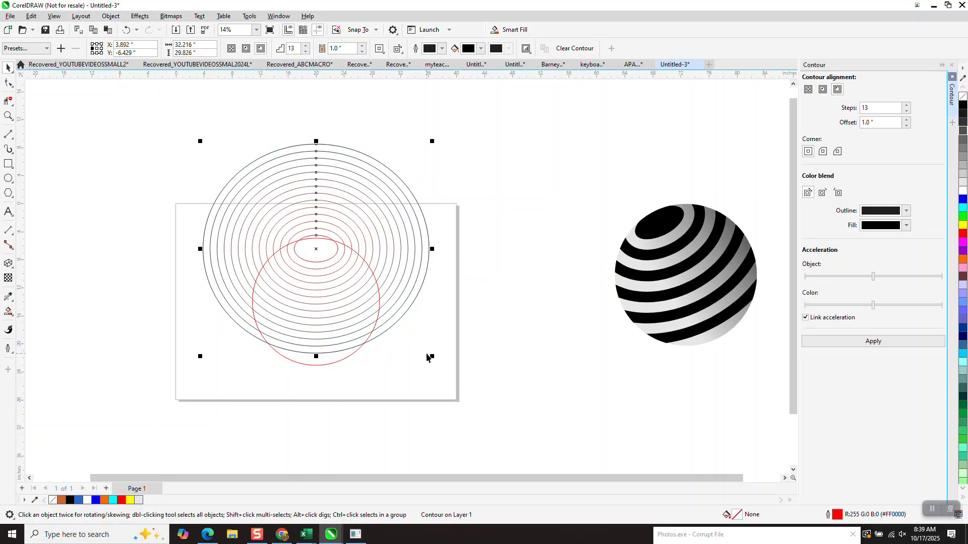
pyautogui.moveTo(434, 358); pyautogui.dragTo(440, 382)
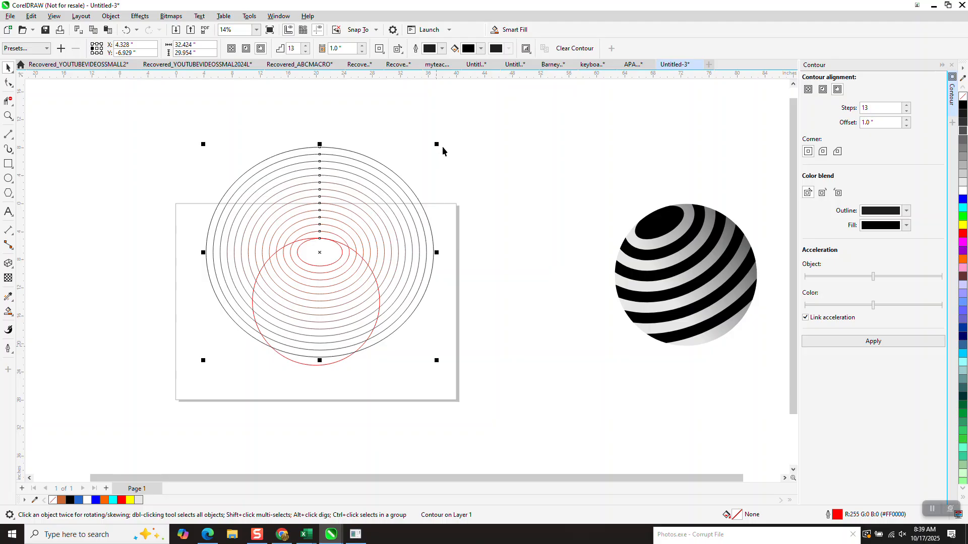
pyautogui.moveTo(436, 144); pyautogui.dragTo(455, 122)
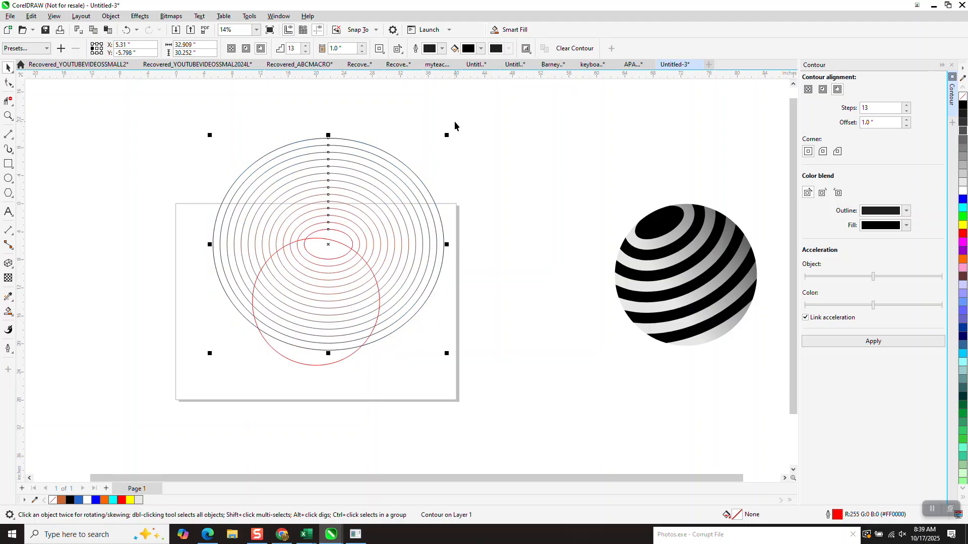
# - Centre the contour group on the page, then move it straight up until its innermost ellipse touches the large circle's top edge
pyautogui.press('p')
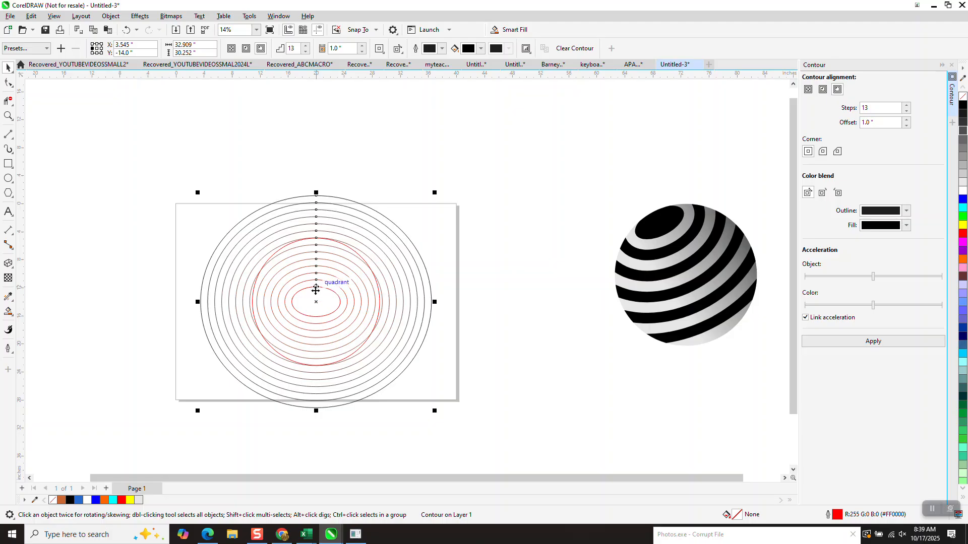
pyautogui.moveTo(317, 288); pyautogui.dragTo(318, 239)
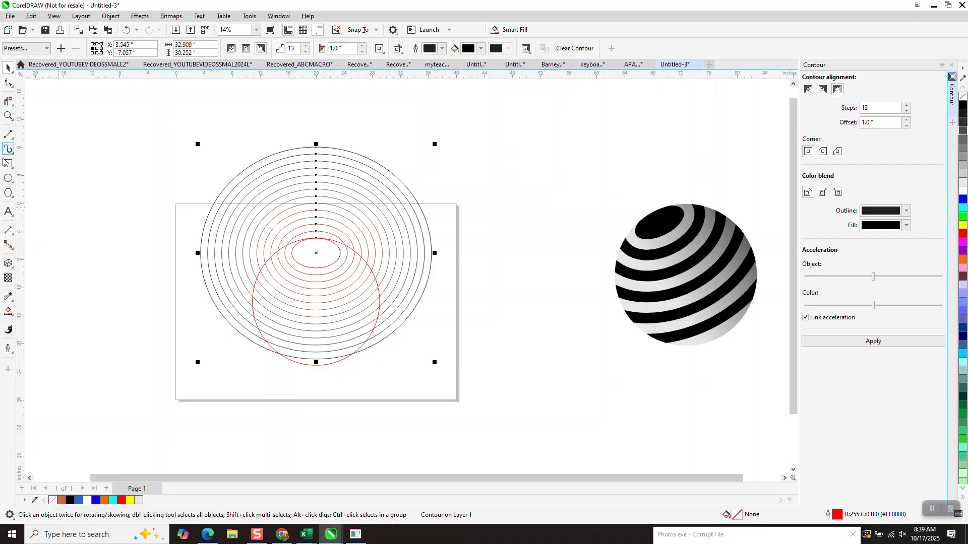
# - Smart-fill the innermost ellipse and alternating contour bands with blue inside the large circle, down to its lowest section
pyautogui.click(8, 313)
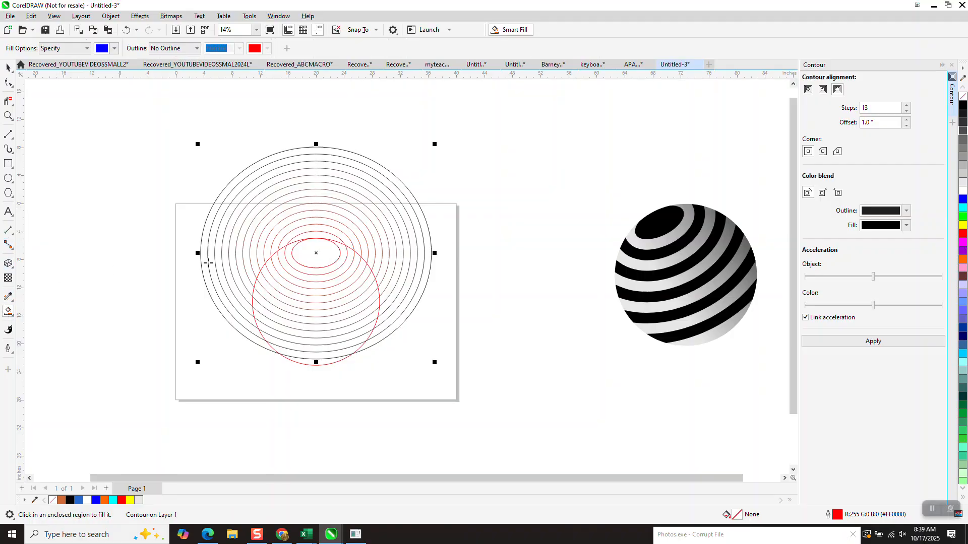
pyautogui.click(322, 248)
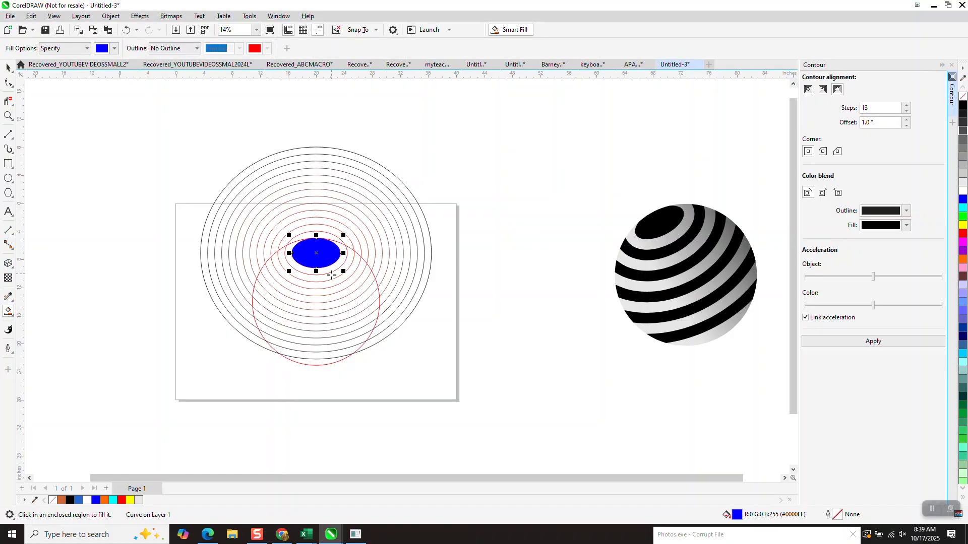
pyautogui.click(332, 277)
pyautogui.click(333, 291)
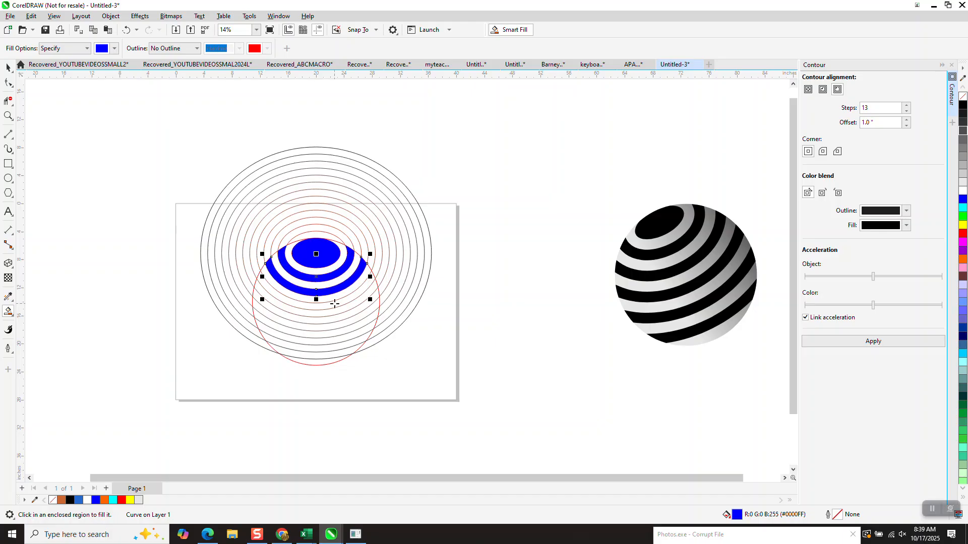
pyautogui.click(335, 304)
pyautogui.click(339, 319)
pyautogui.click(340, 333)
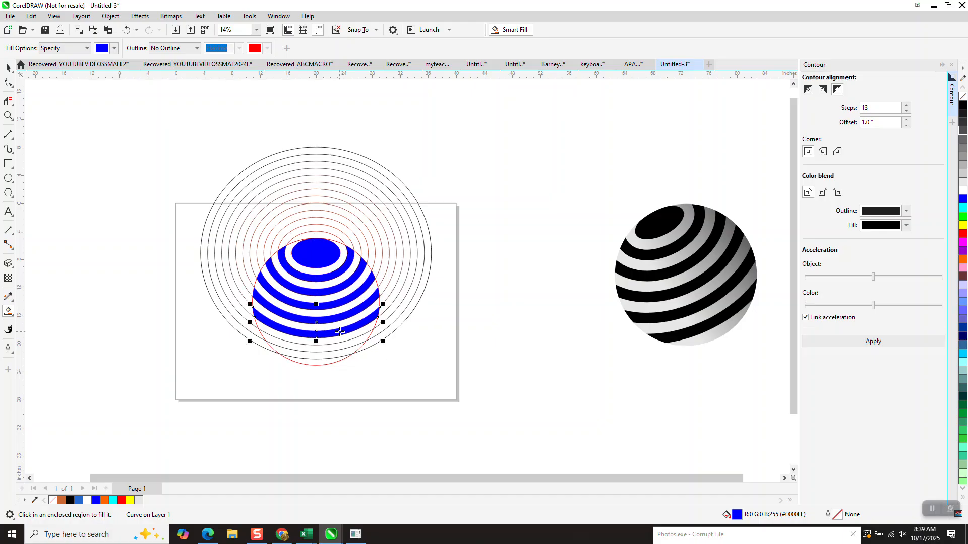
pyautogui.click(339, 346)
pyautogui.click(326, 361)
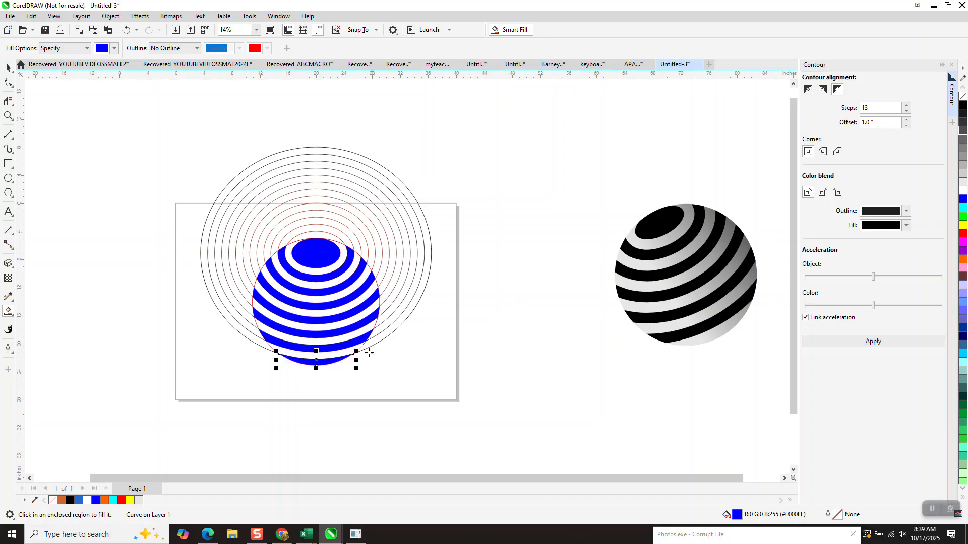
# - Select the contour group and delete it, keeping the blue bands and the large circle
pyautogui.click(9, 67)
pyautogui.press('Escape')
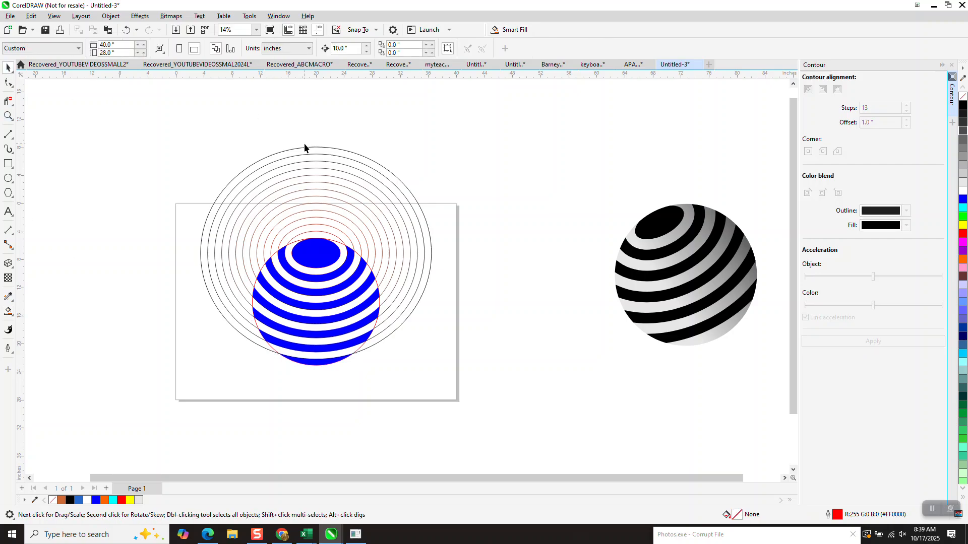
pyautogui.click(310, 155)
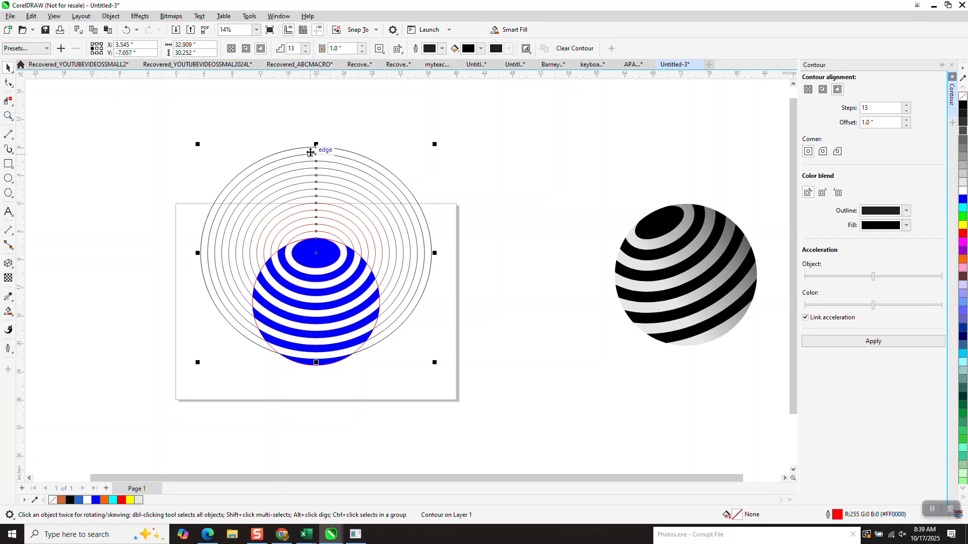
pyautogui.press('Delete')
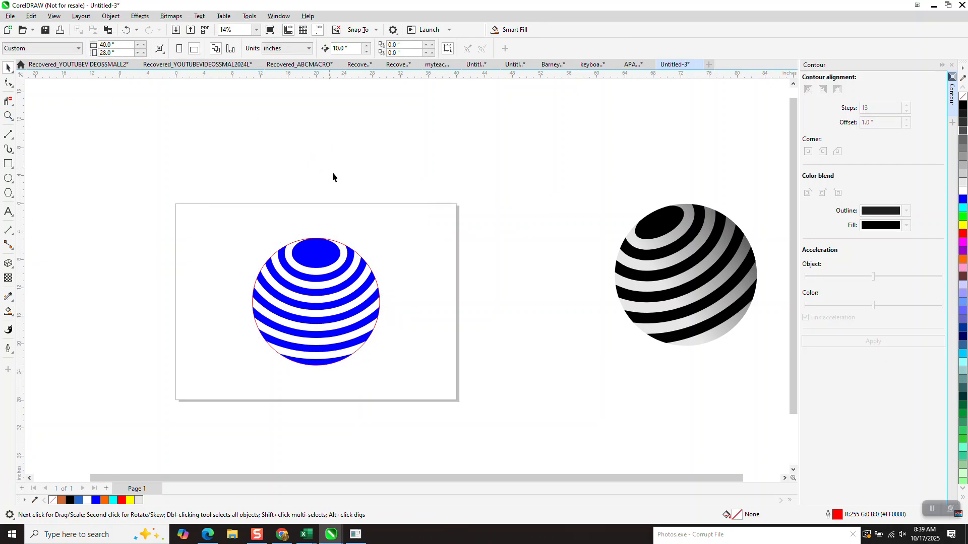
# - Fill the large circle with light grey, remove its outline, and place it back behind the blue bands
pyautogui.click(342, 246)
pyautogui.moveTo(342, 246); pyautogui.dragTo(552, 244)
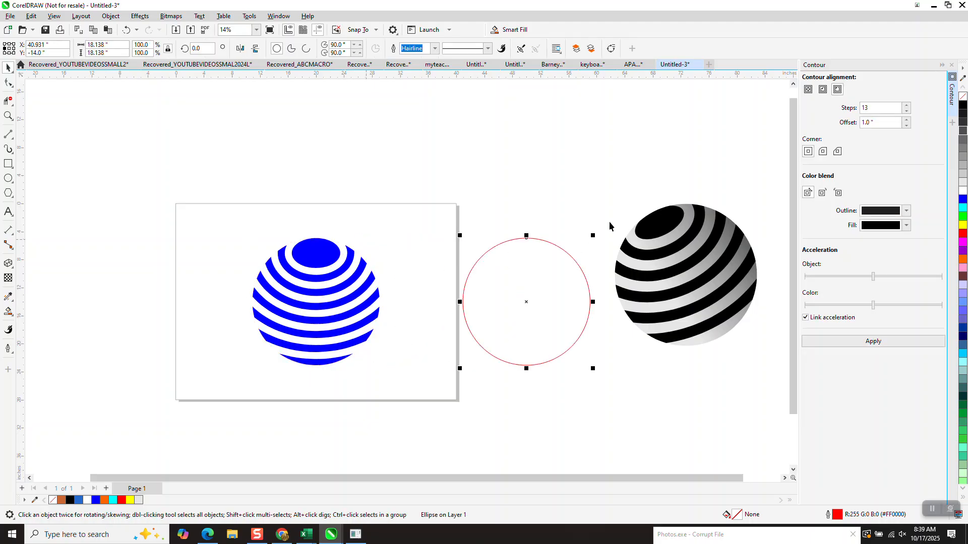
pyautogui.click(962, 180)
pyautogui.rightClick(963, 99)
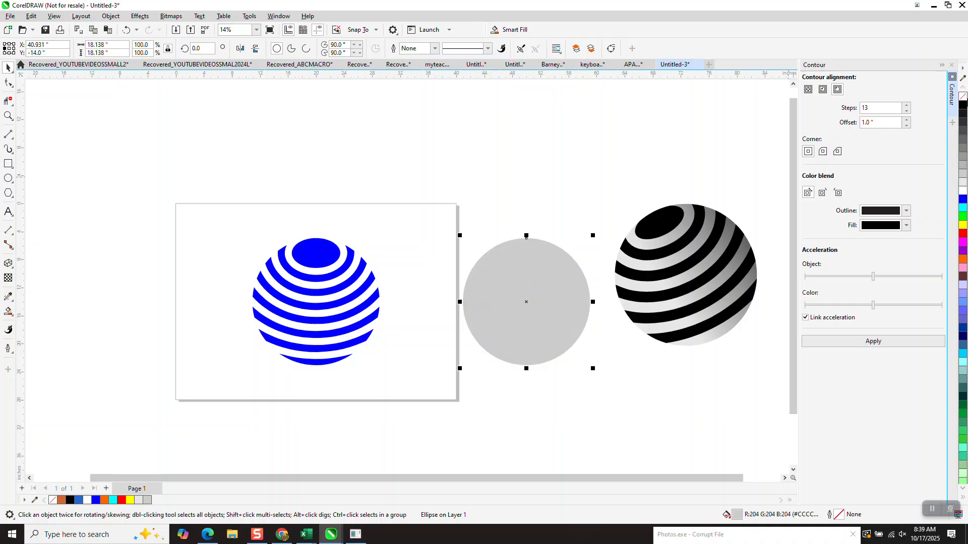
pyautogui.press('Left')
pyautogui.press('Left')
pyautogui.press('Left')
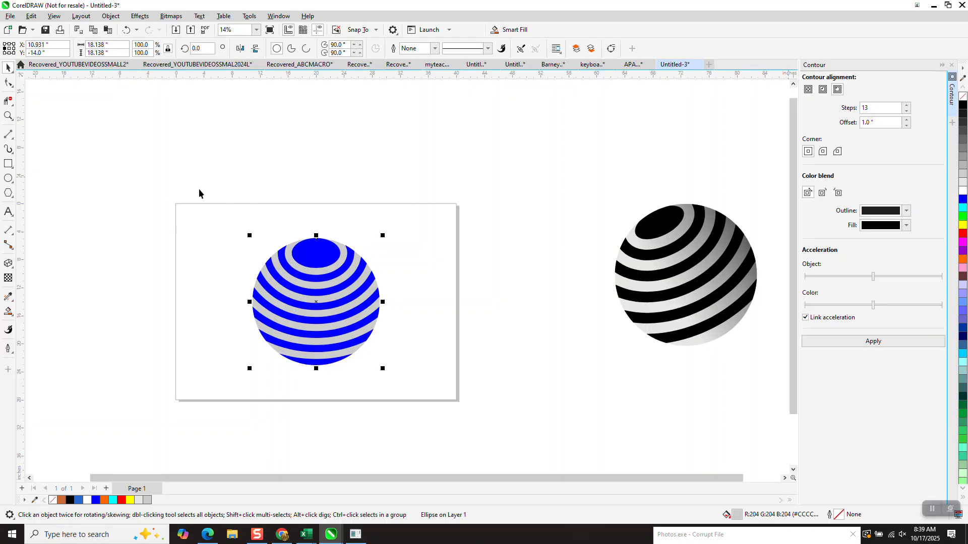
# - Apply an interactive linear fountain fill to the grey circle, running from light grey to black beyond its right edge
pyautogui.click(10, 313)
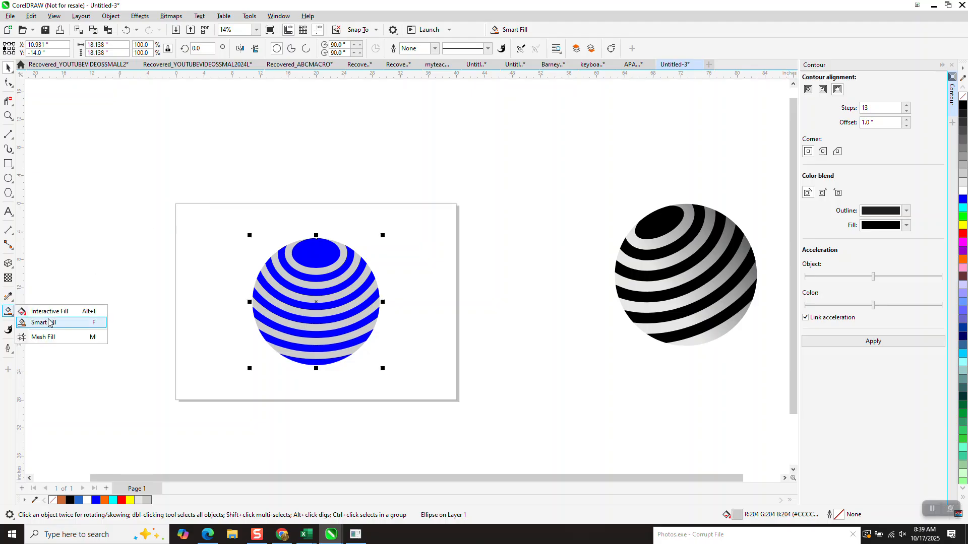
pyautogui.click(49, 312)
pyautogui.moveTo(287, 312); pyautogui.dragTo(427, 318)
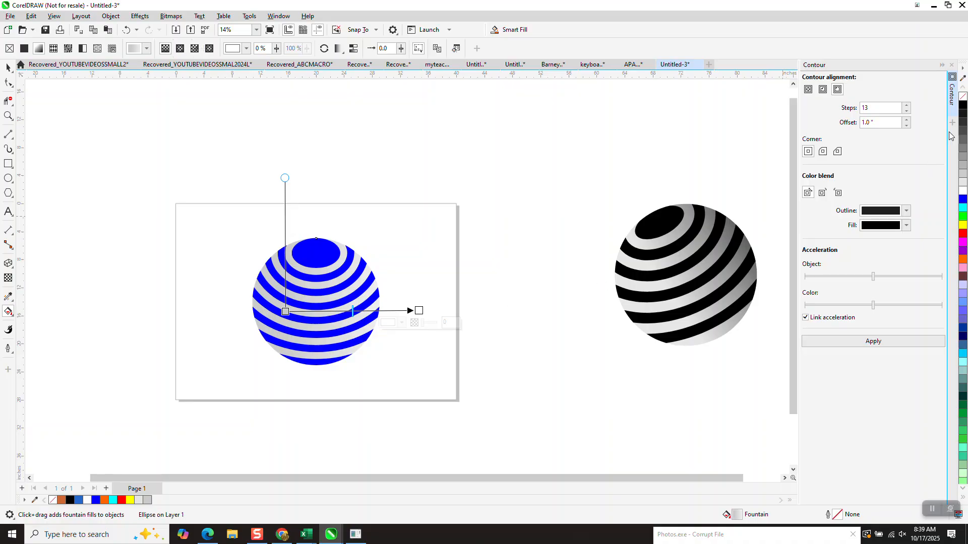
pyautogui.moveTo(962, 106); pyautogui.dragTo(437, 309)
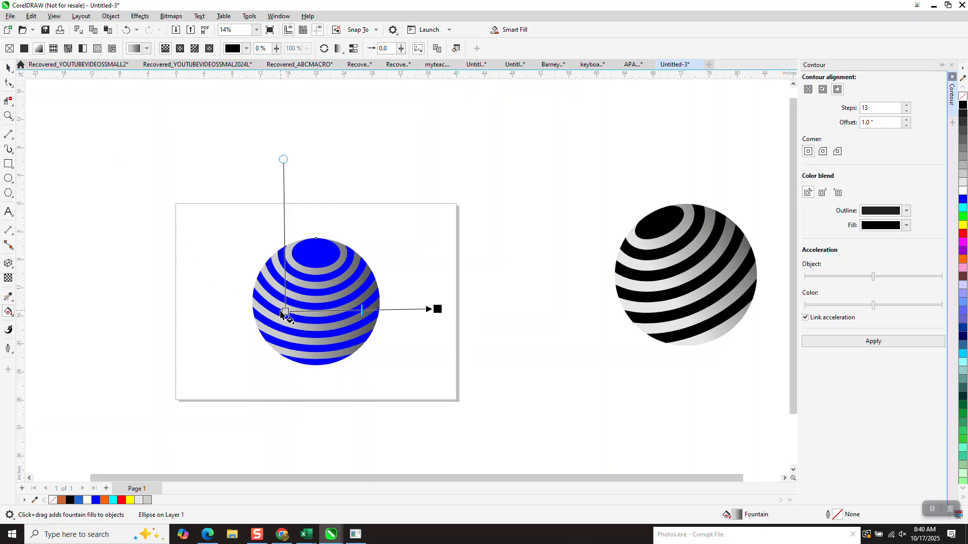
pyautogui.moveTo(286, 311); pyautogui.dragTo(303, 316)
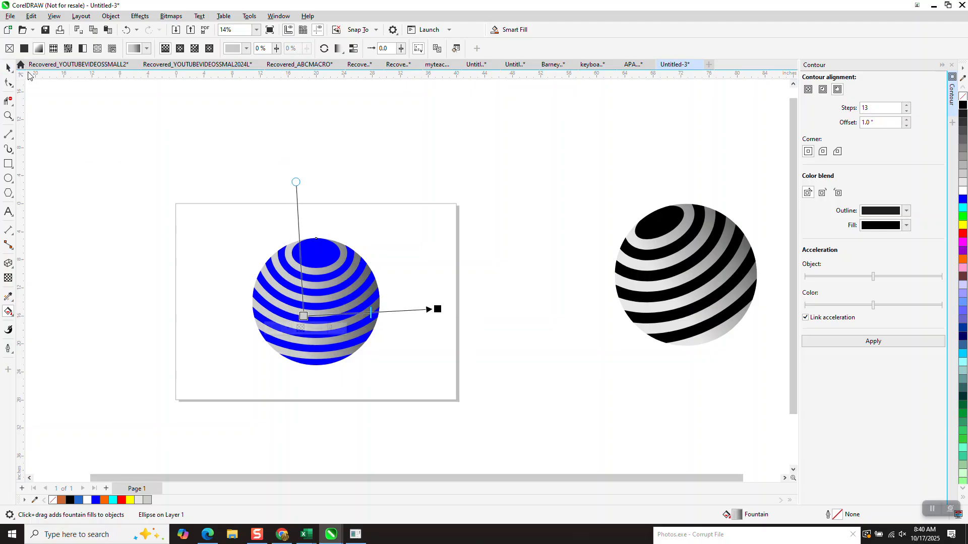
# - Group the blue bands with the shaded circle and rotate the sphere to about 70.8 degrees
pyautogui.press('space')
pyautogui.moveTo(224, 214); pyautogui.dragTo(434, 431)
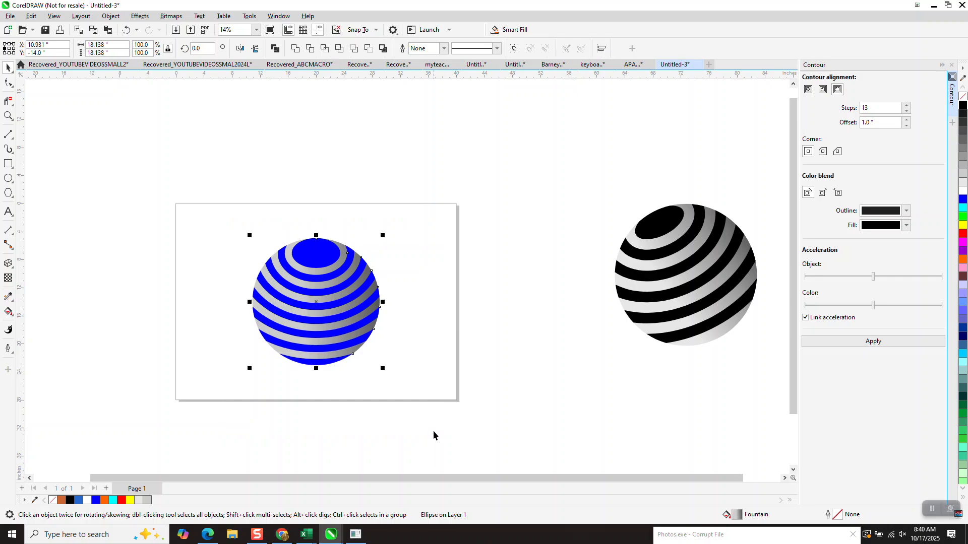
pyautogui.click(350, 335)
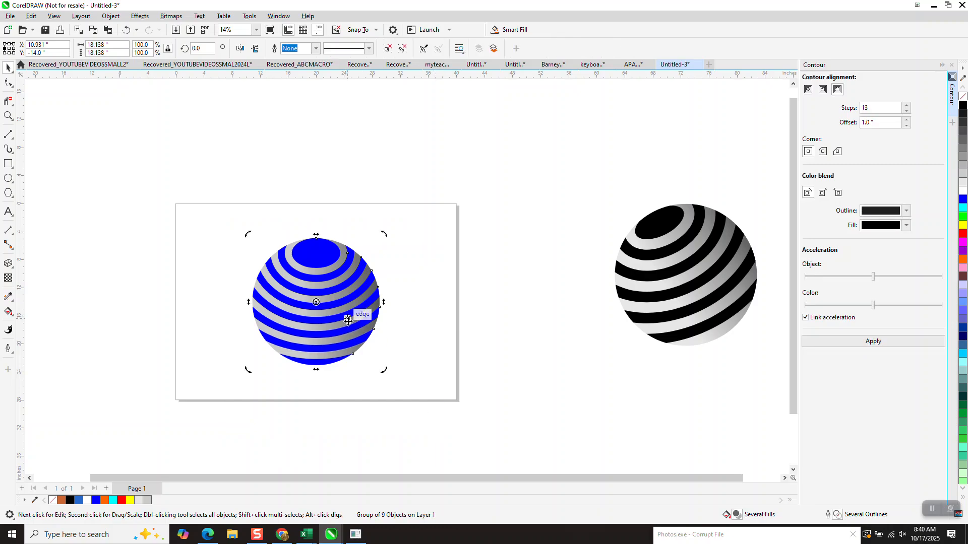
pyautogui.moveTo(385, 235); pyautogui.dragTo(350, 186)
pyautogui.moveTo(384, 370); pyautogui.dragTo(391, 307)
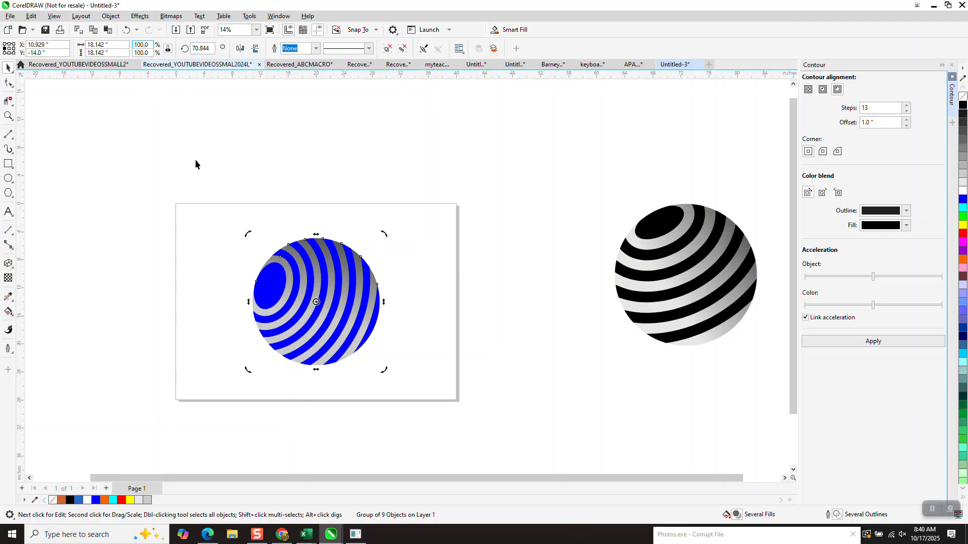
# - Delete the blue striped sphere and draw a circle about 16.7 inches in diameter at the centre of the page
pyautogui.moveTo(209, 200); pyautogui.dragTo(424, 397)
pyautogui.press('Delete')
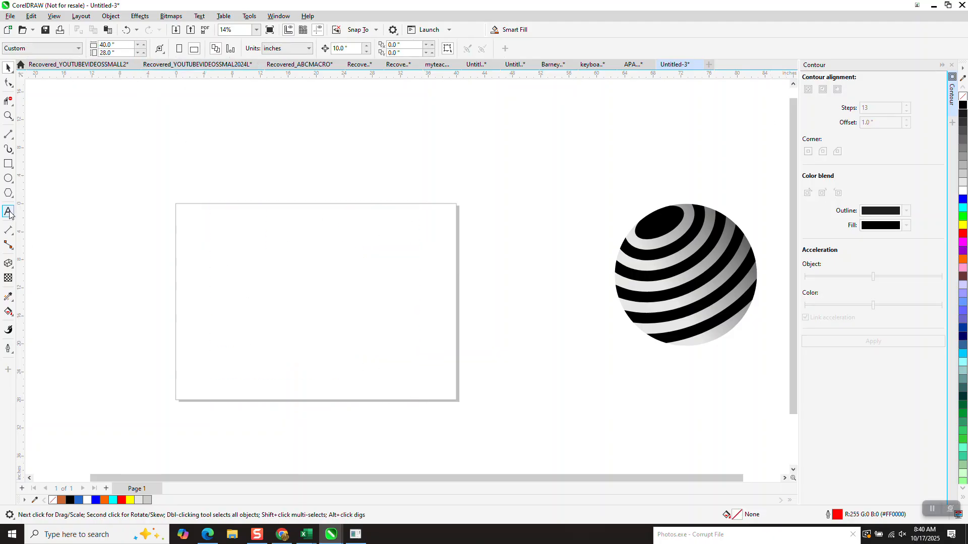
pyautogui.click(8, 178)
pyautogui.moveTo(377, 241); pyautogui.dragTo(299, 359)
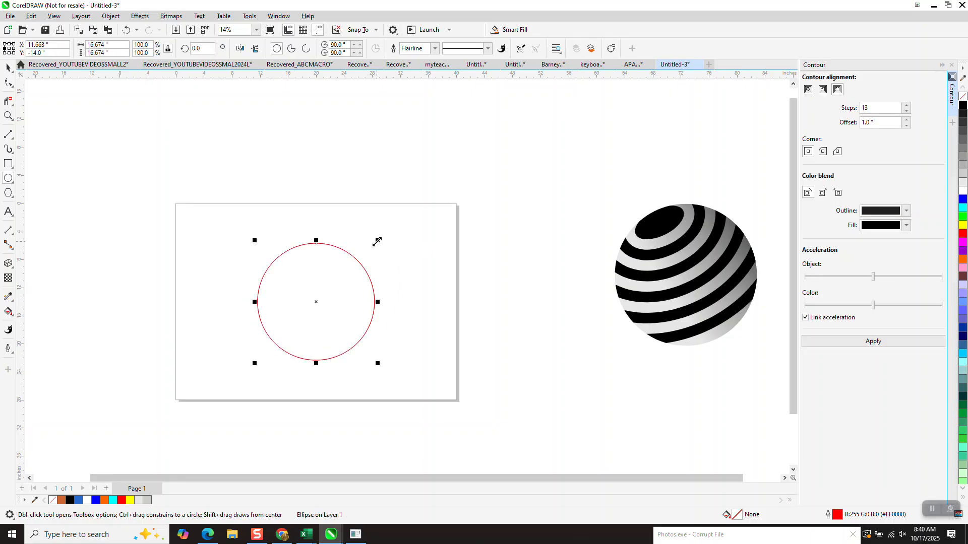
# - Make a smaller ellipse about 6.2 by 3.8 inches inside the circle and align the tops of both shapes
pyautogui.moveTo(377, 241); pyautogui.dragTo(316, 294)
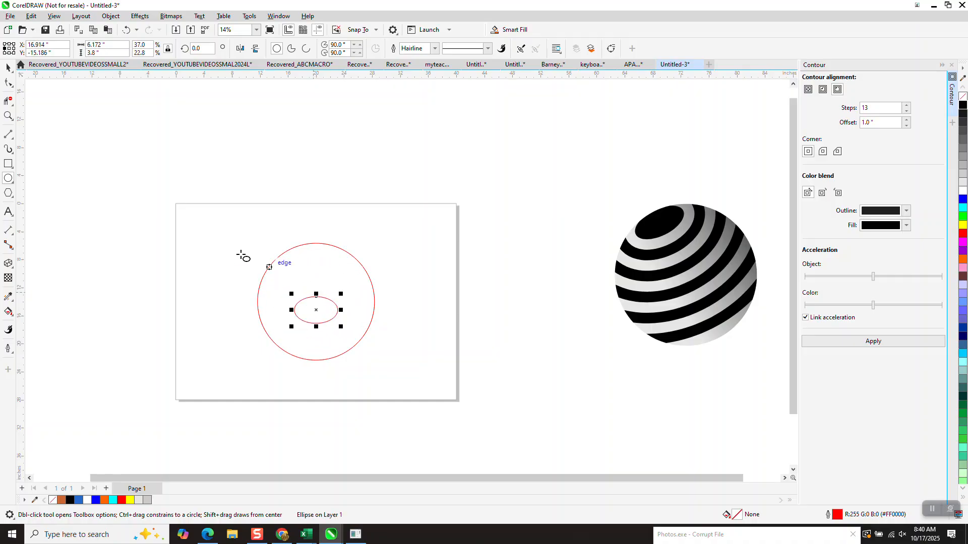
pyautogui.click(8, 67)
pyautogui.moveTo(219, 210); pyautogui.dragTo(410, 404)
pyautogui.press('t')
pyautogui.click(425, 324)
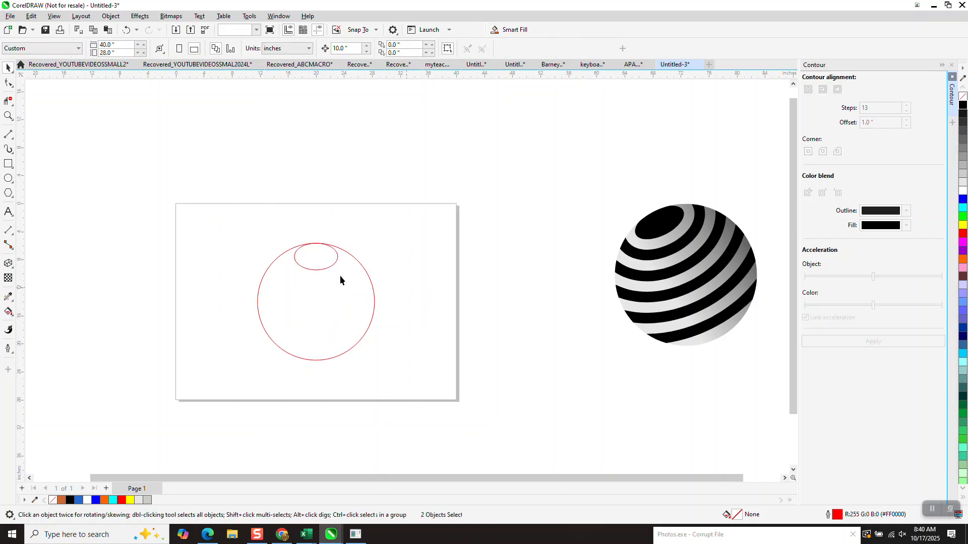
# - Apply an outside contour with 11 steps and a 1.0 inch offset to the small ellipse
pyautogui.click(333, 265)
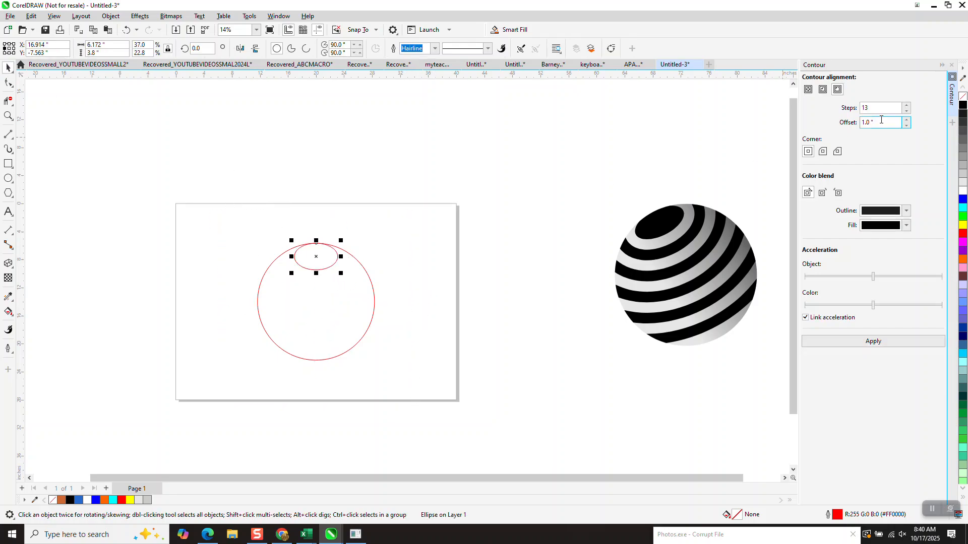
pyautogui.click(871, 341)
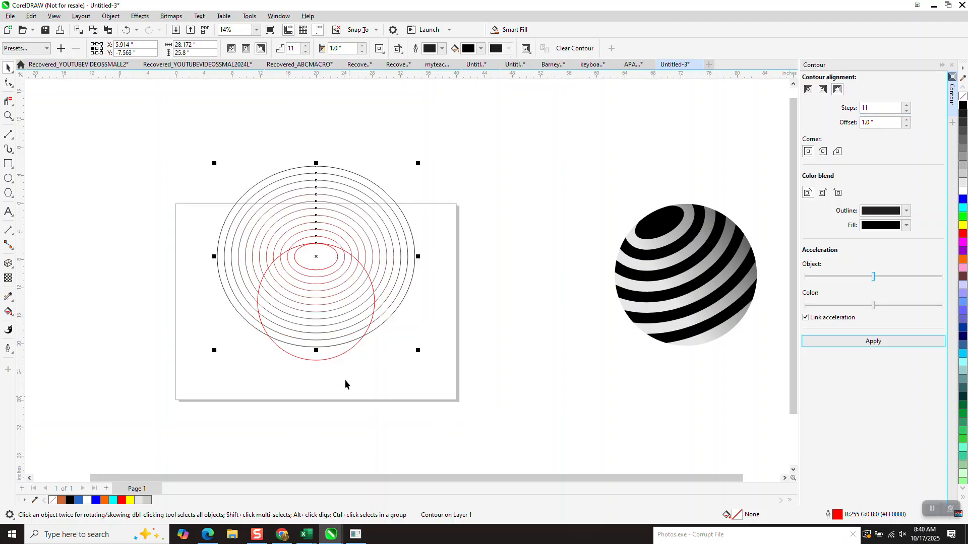
# - Enlarge the contour group to about 29.1 by 26.4 inches and reposition its innermost ellipse near the circle's top
pyautogui.moveTo(418, 350); pyautogui.dragTo(441, 378)
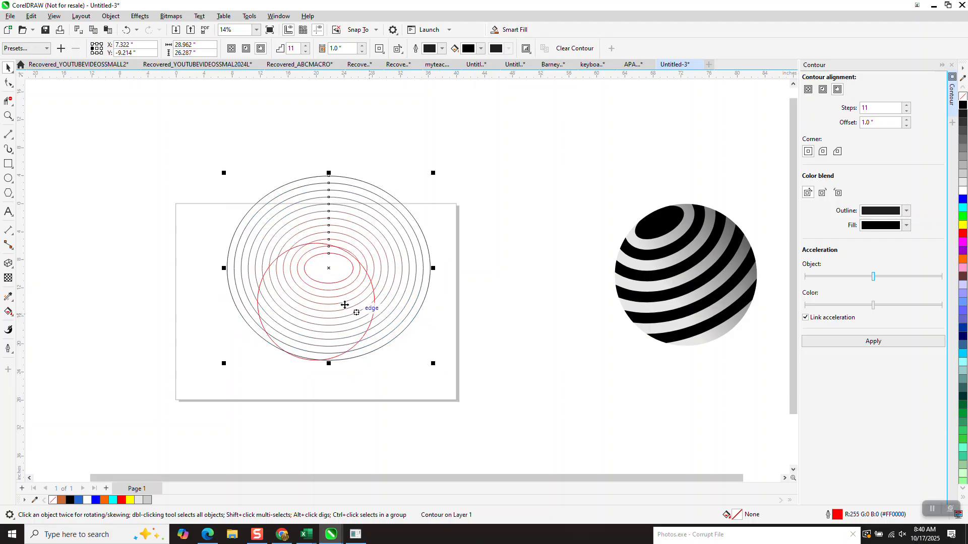
pyautogui.moveTo(329, 254); pyautogui.dragTo(316, 244)
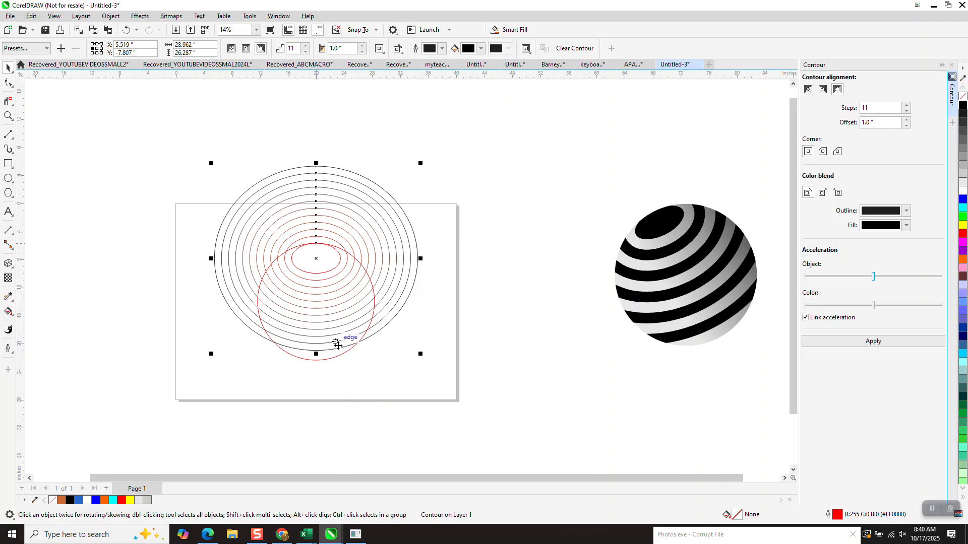
pyautogui.moveTo(420, 355); pyautogui.dragTo(423, 361)
pyautogui.moveTo(318, 244)
pyautogui.mouseDown()
pyautogui.moveTo(320, 253)
pyautogui.moveTo(319, 245)
pyautogui.mouseUp()
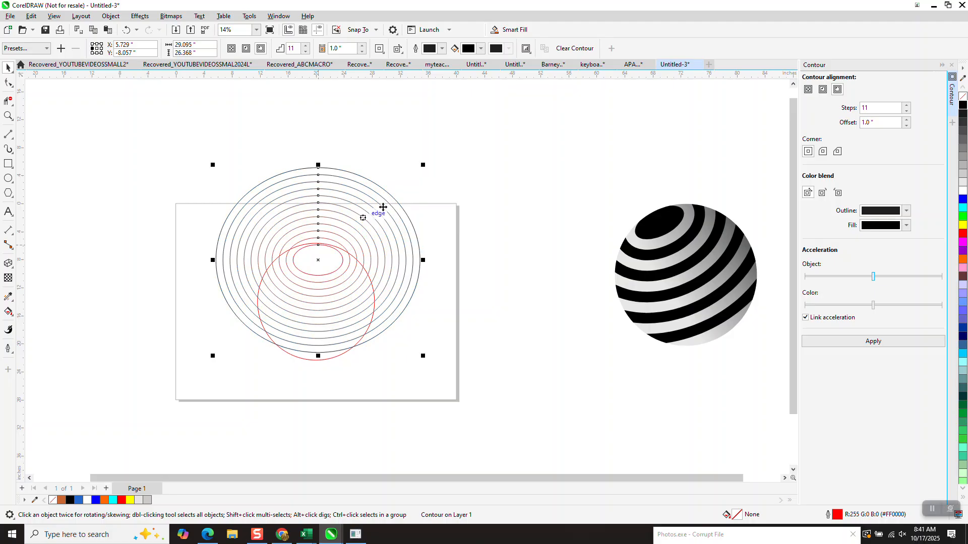
# - Select the contour group and align its innermost ellipse exactly with the top point of the large circle
pyautogui.click(401, 149)
pyautogui.click(8, 116)
pyautogui.moveTo(181, 170); pyautogui.dragTo(327, 301)
pyautogui.click(8, 68)
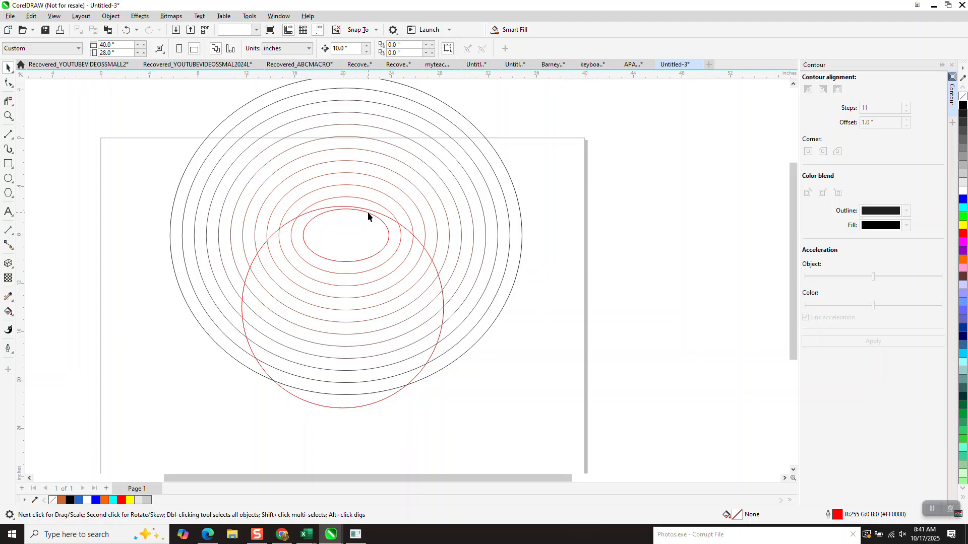
pyautogui.click(352, 210)
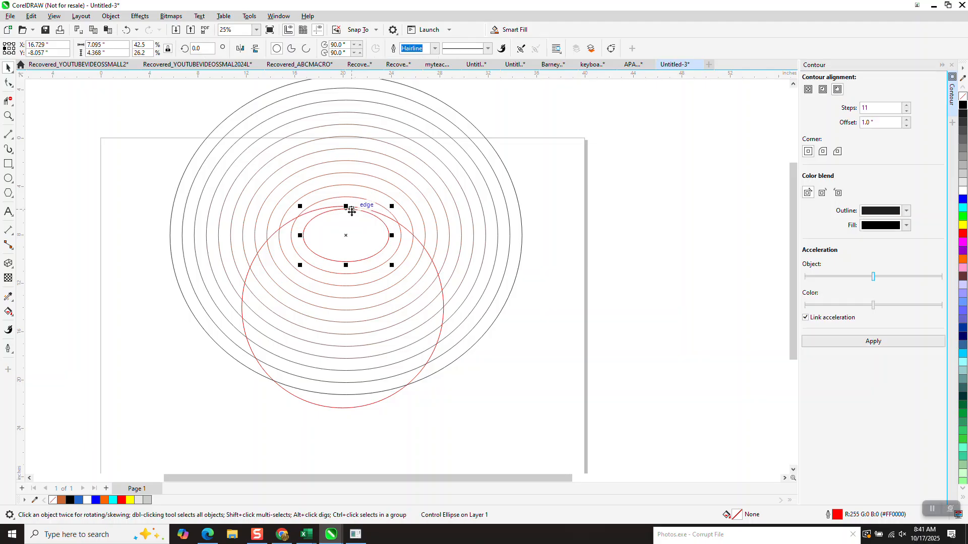
pyautogui.click(447, 247)
pyautogui.moveTo(343, 208); pyautogui.dragTo(343, 206)
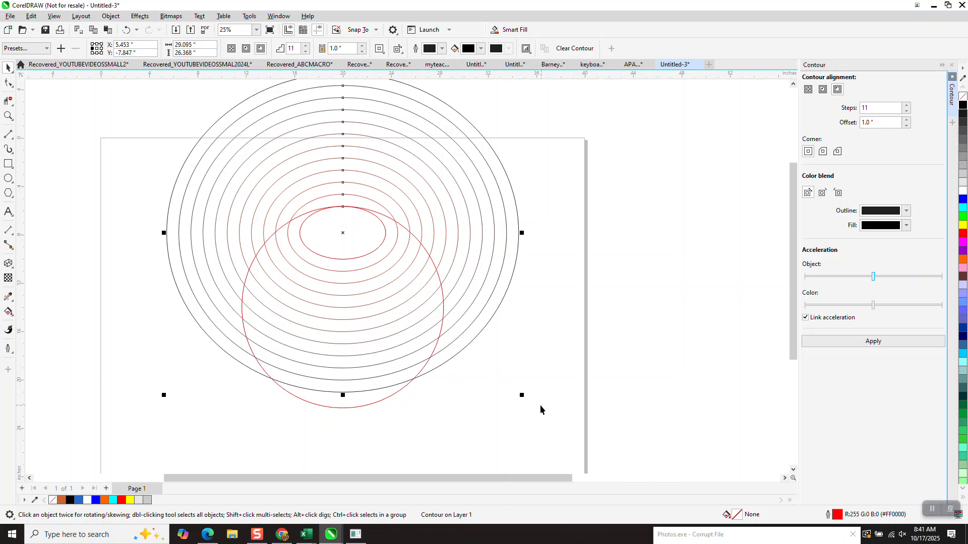
# - Stretch the contour group vertically to about 26.7 inches high, keeping its innermost ellipse at the circle's top
pyautogui.moveTo(340, 393); pyautogui.dragTo(346, 403)
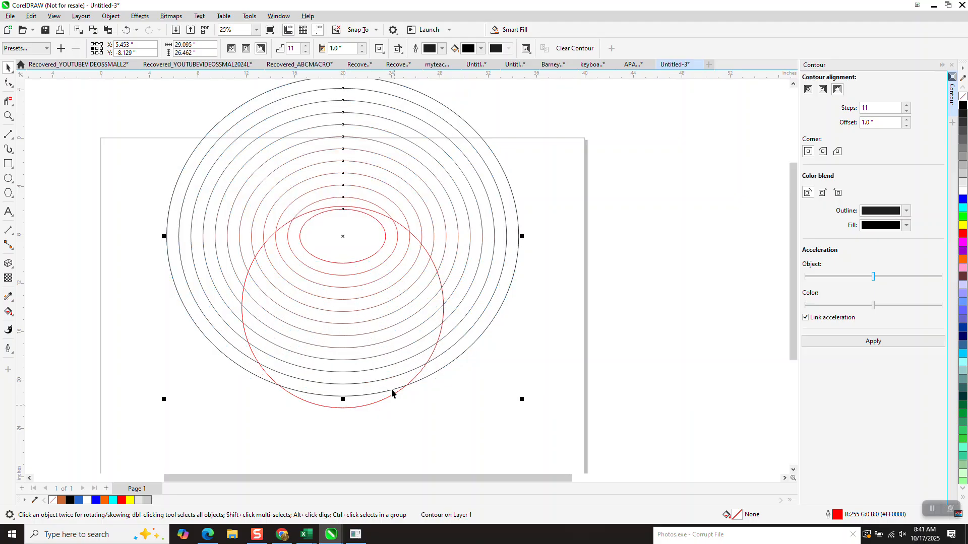
pyautogui.moveTo(353, 218); pyautogui.dragTo(347, 214)
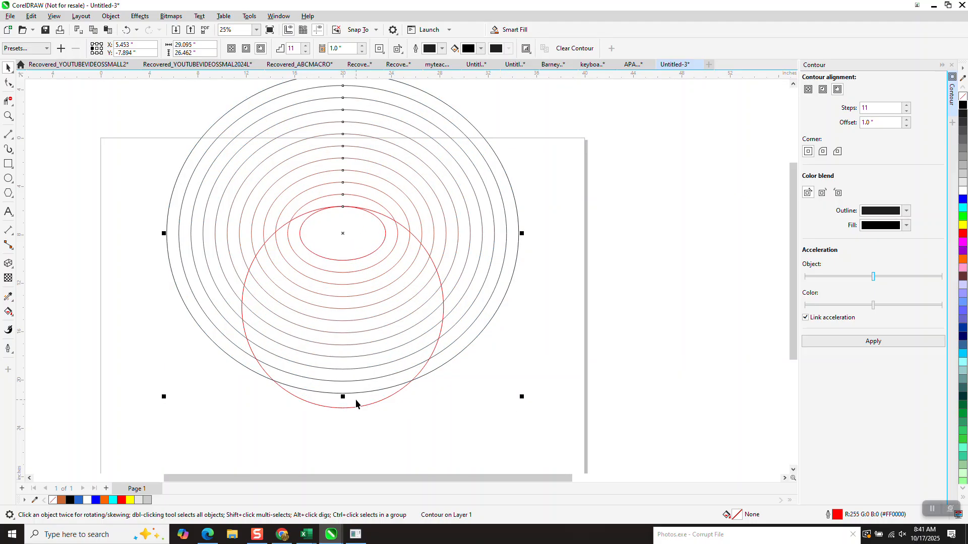
pyautogui.moveTo(342, 399); pyautogui.dragTo(342, 402)
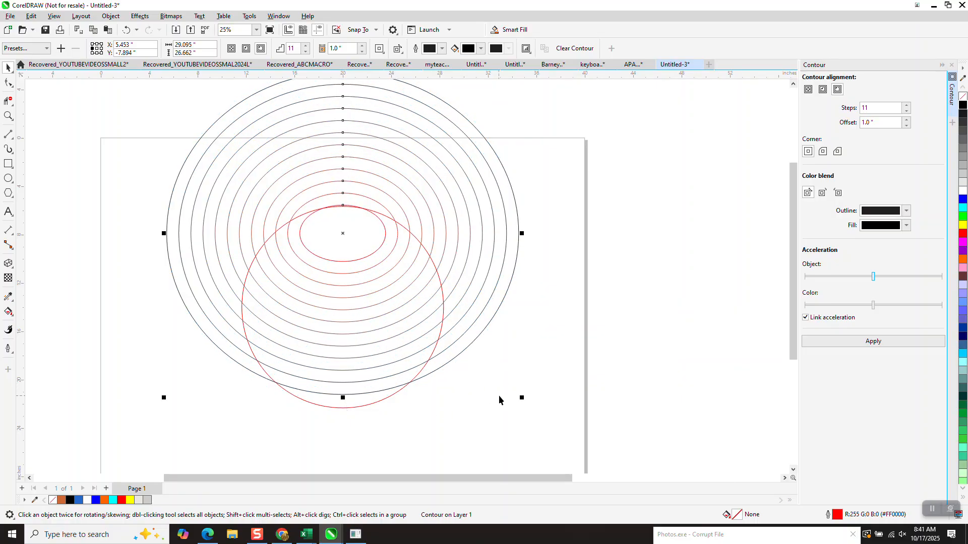
# - Break the contour apart so its rings separate from the small ellipse, leaving nothing selected
pyautogui.click(110, 17)
pyautogui.click(151, 250)
pyautogui.scroll(-1, 151, 268)
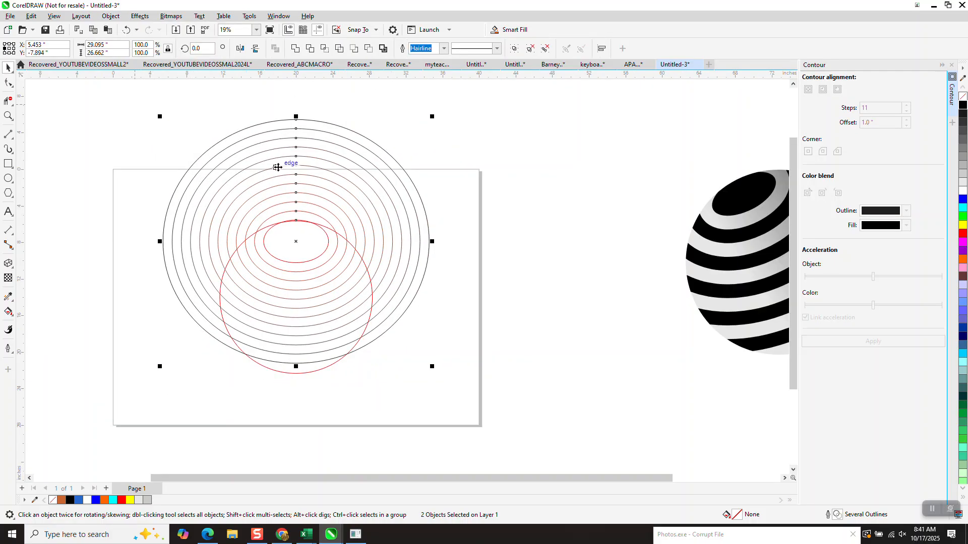
pyautogui.click(425, 310)
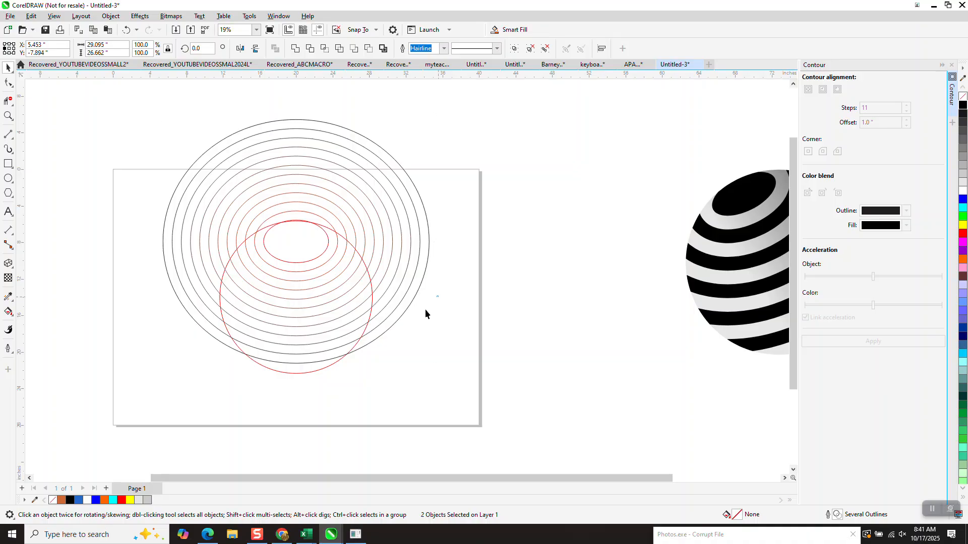
# - Move the large circle 30 inches to the right and group the small ellipse with the contour rings
pyautogui.click(307, 371)
pyautogui.press('Right')
pyautogui.press('Right')
pyautogui.press('Right')
pyautogui.moveTo(150, 99); pyautogui.dragTo(411, 356)
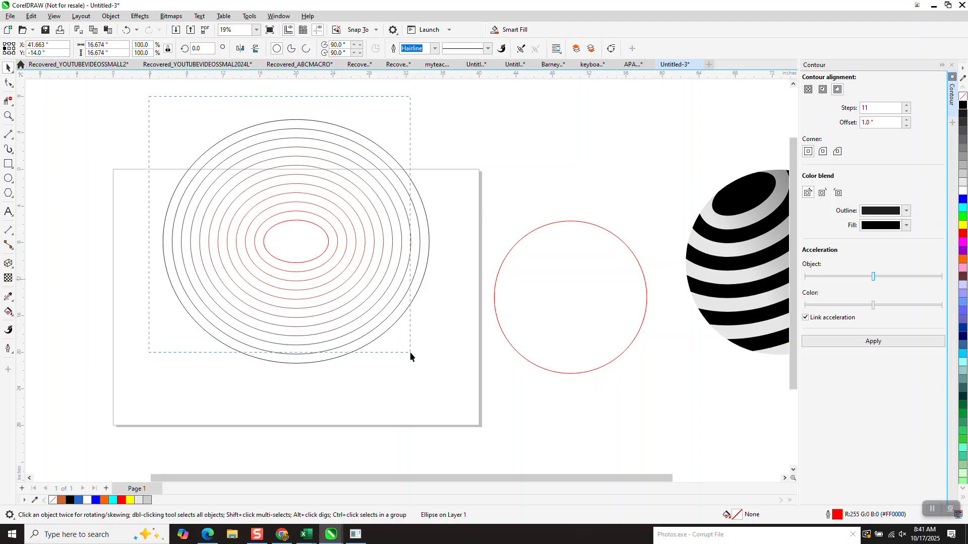
pyautogui.moveTo(524, 437); pyautogui.dragTo(524, 437)
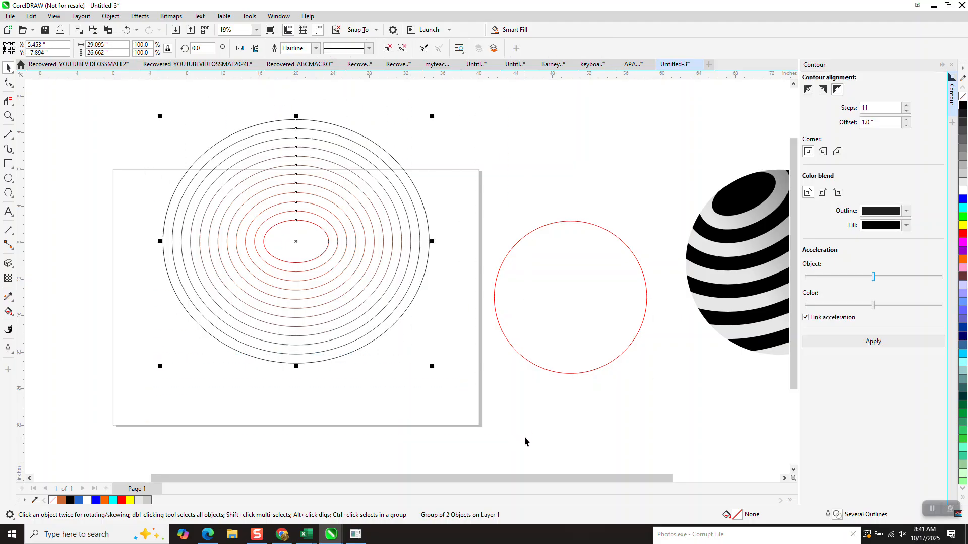
# - Move the large circle back 30 inches to the left over the grouped ellipses
pyautogui.click(581, 373)
pyautogui.press('Left')
pyautogui.press('Left')
pyautogui.press('Left')
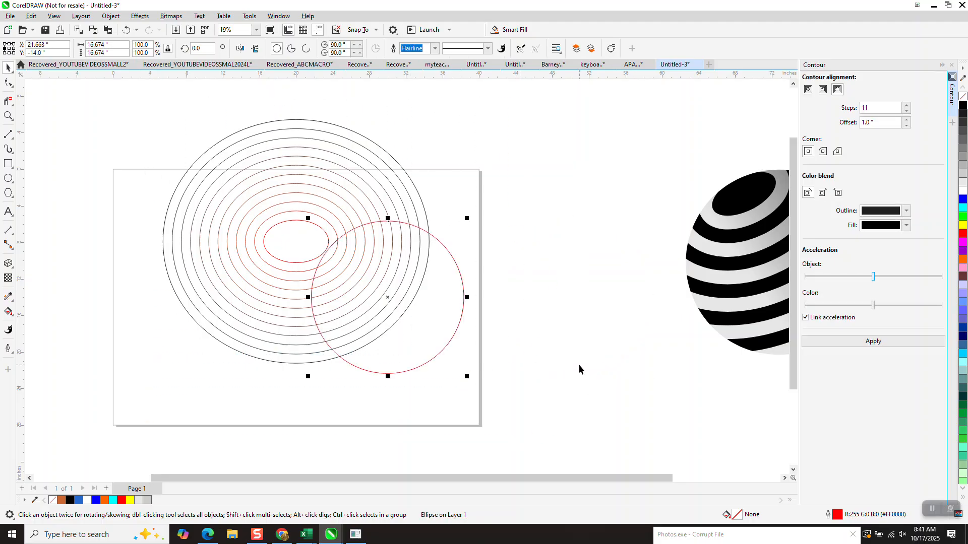
# - Resize the grouped ellipses to about 29.0 by 26.6 inches and align the innermost ellipse's top with the large circle's top
pyautogui.click(419, 283)
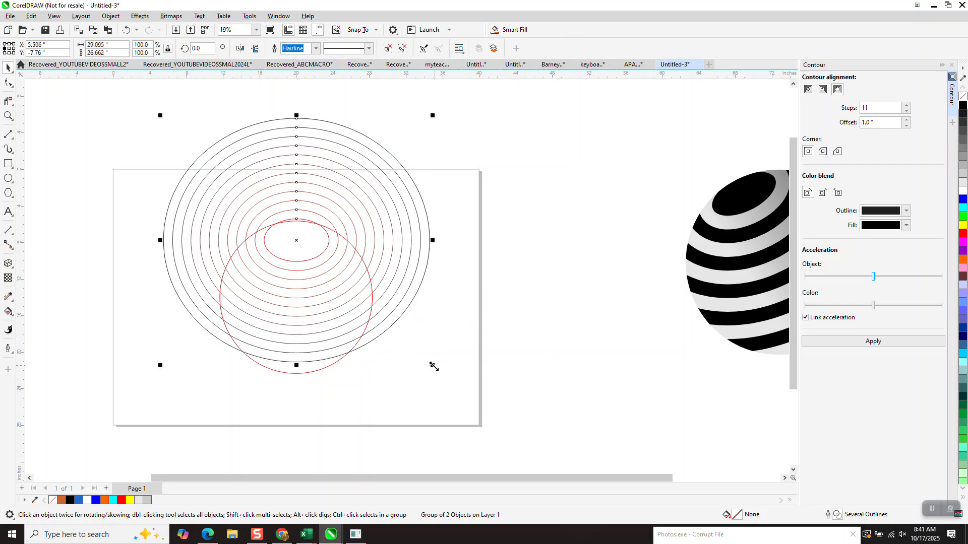
pyautogui.moveTo(435, 365); pyautogui.dragTo(438, 372)
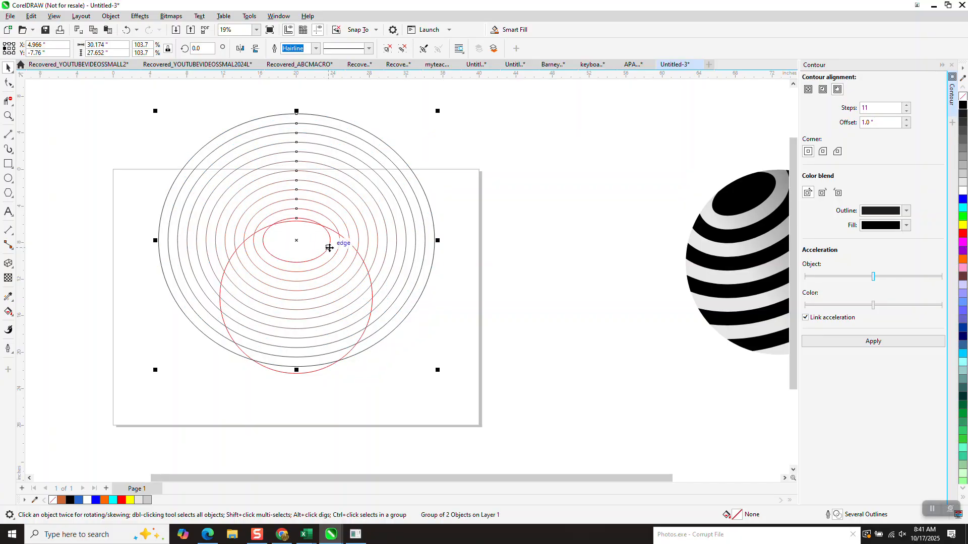
pyautogui.moveTo(297, 220); pyautogui.dragTo(300, 223)
pyautogui.moveTo(440, 375); pyautogui.dragTo(429, 363)
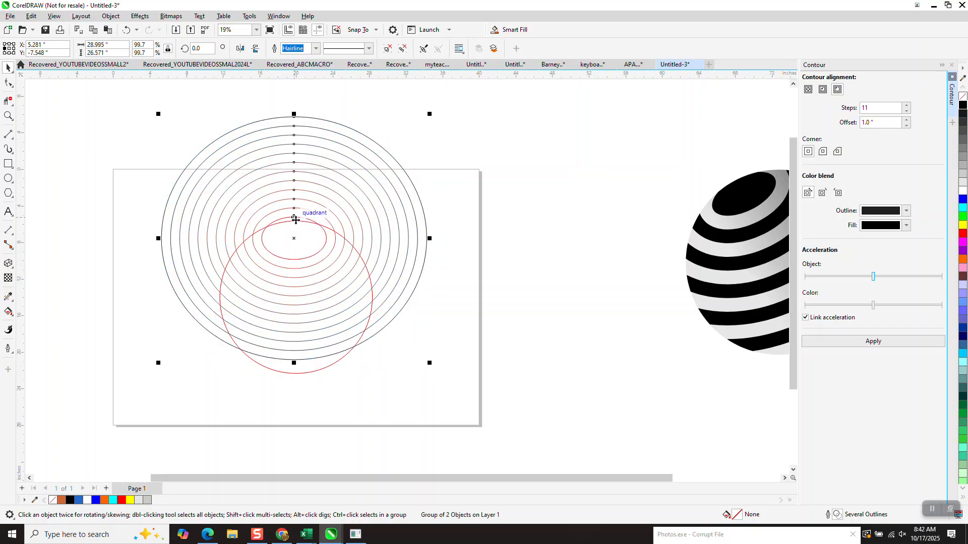
pyautogui.moveTo(294, 216); pyautogui.dragTo(299, 218)
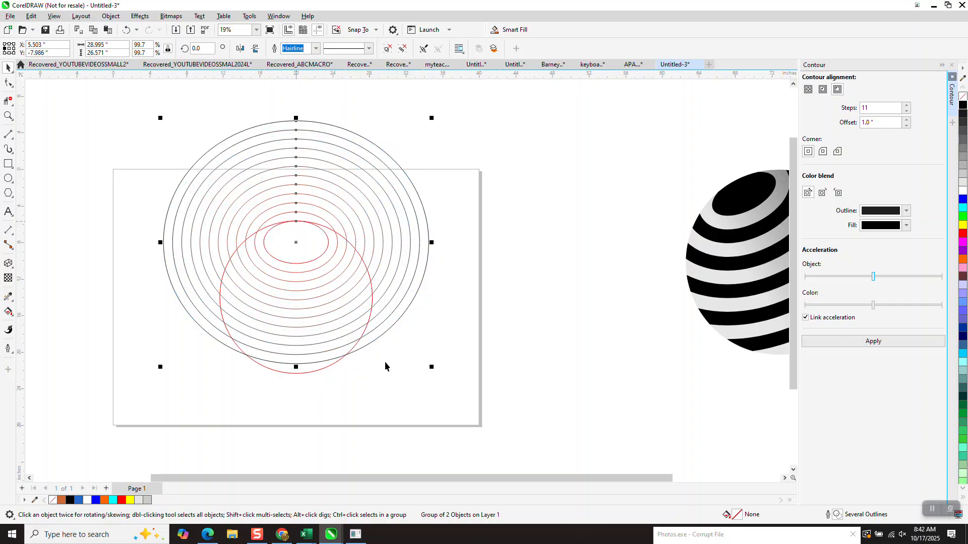
# - Smart Fill the innermost ellipse with black and no outline
pyautogui.click(8, 311)
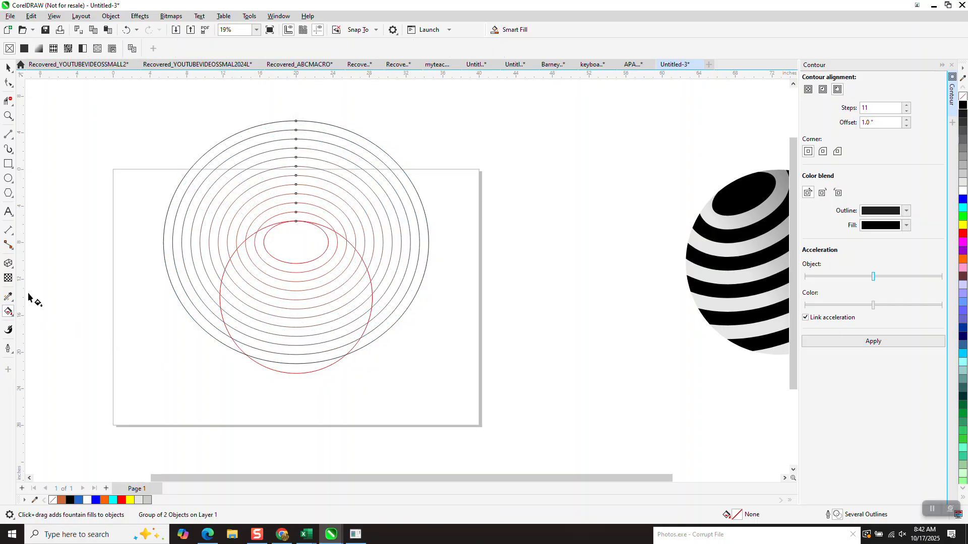
pyautogui.click(11, 315)
pyautogui.click(39, 323)
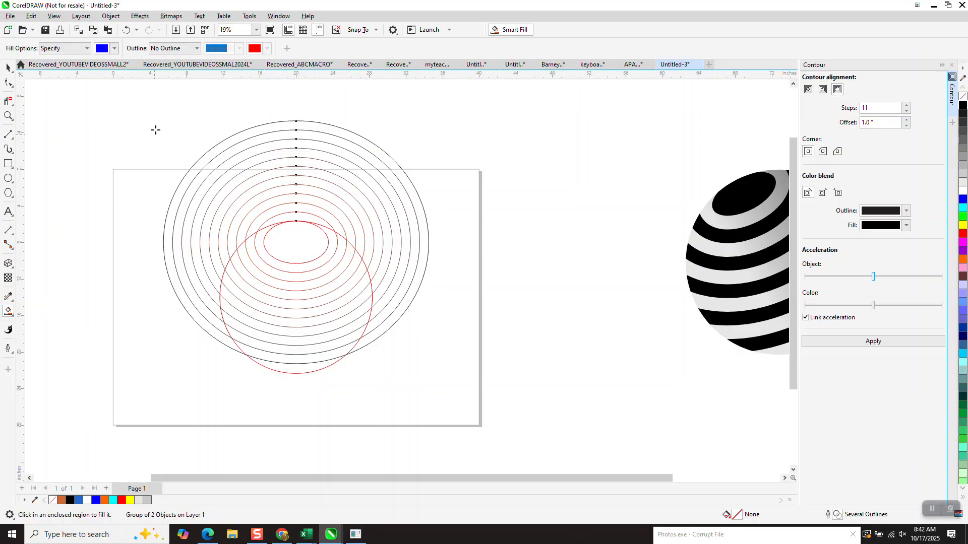
pyautogui.click(114, 49)
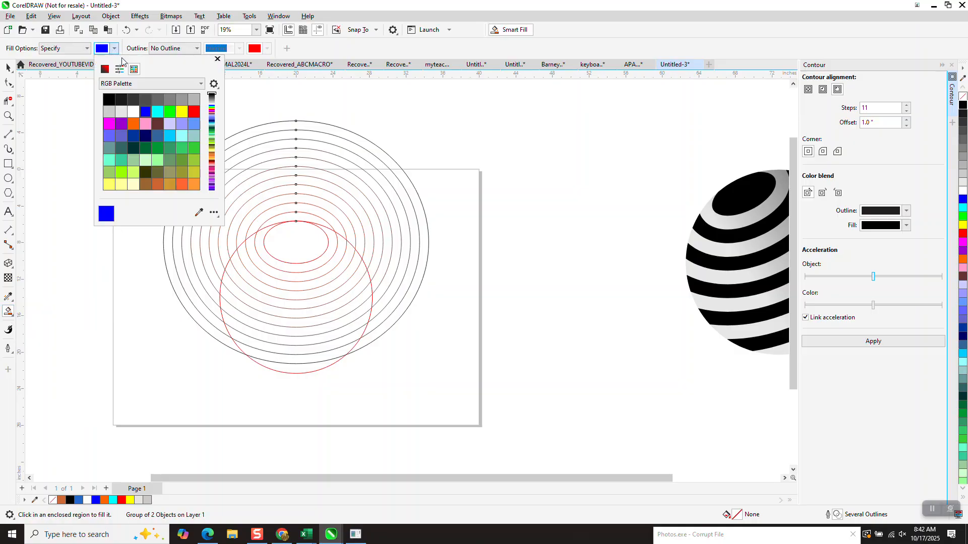
pyautogui.click(109, 99)
pyautogui.click(292, 238)
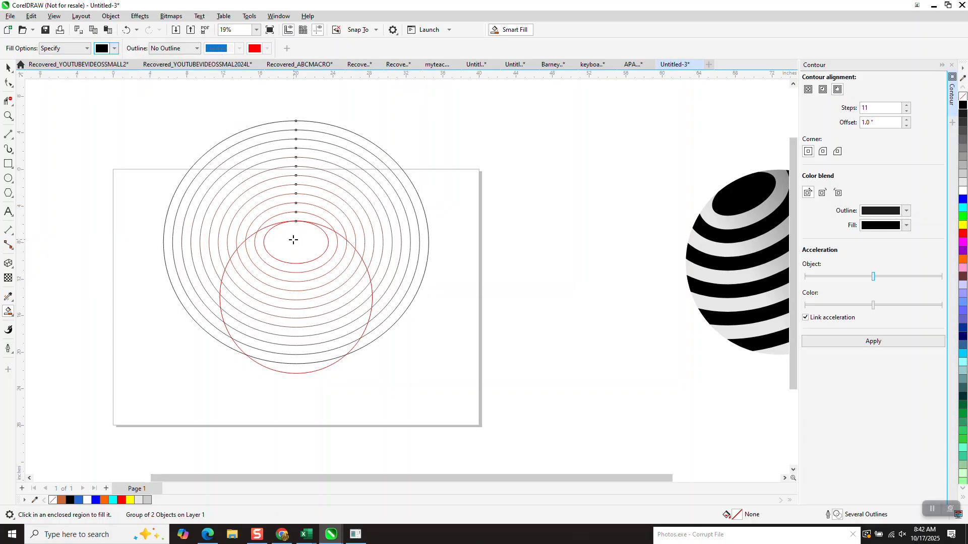
pyautogui.click(296, 248)
# - Smart Fill every other band within the large circle with black, down to the circle's lower end
pyautogui.click(302, 278)
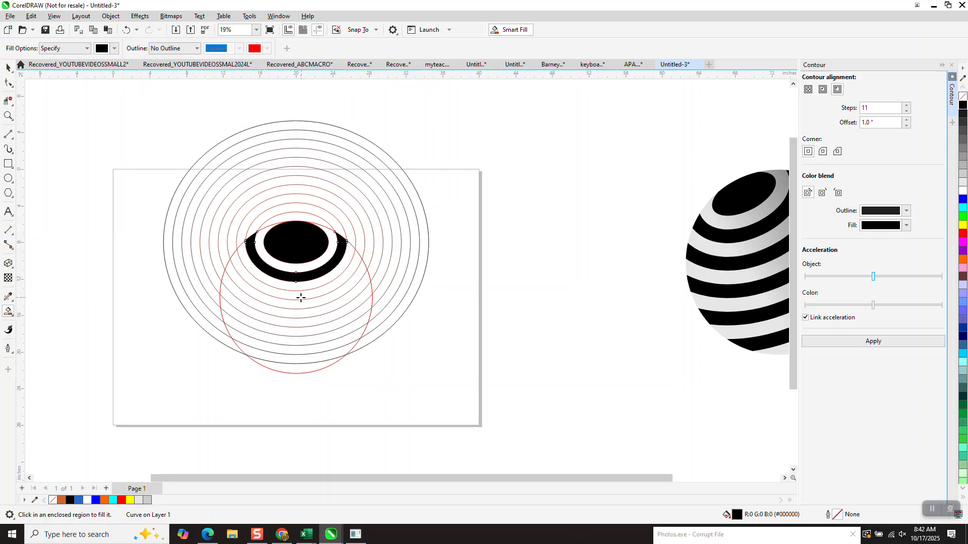
pyautogui.click(301, 298)
pyautogui.click(300, 314)
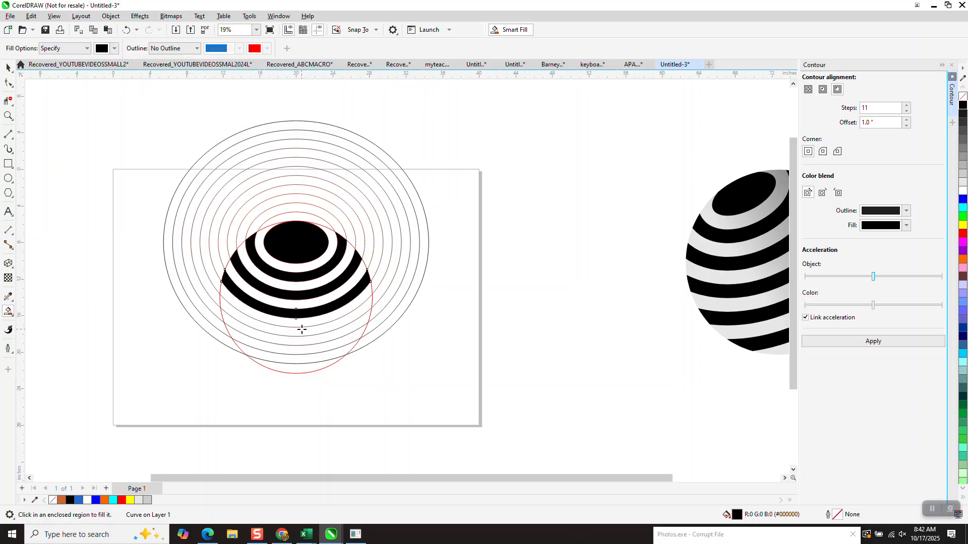
pyautogui.click(301, 329)
pyautogui.click(301, 352)
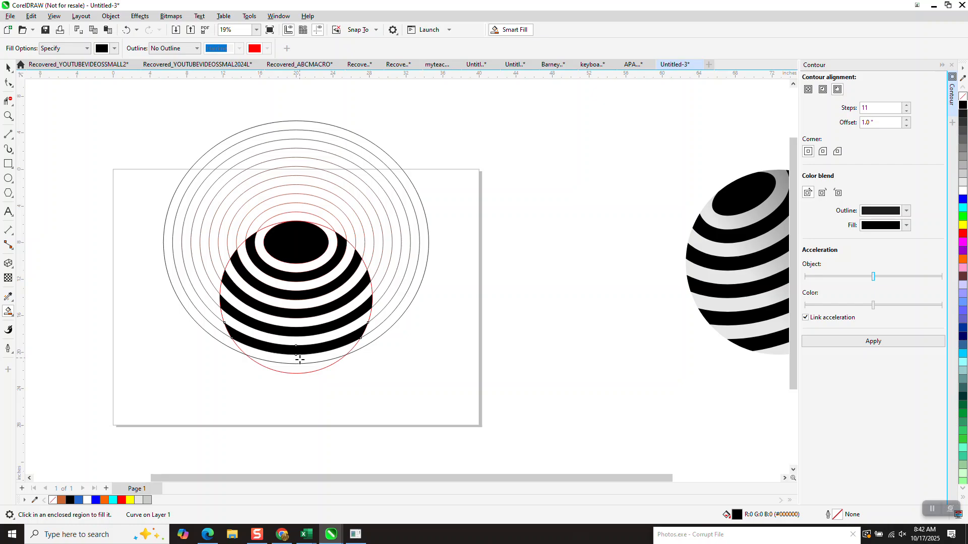
pyautogui.click(300, 366)
# - Move the grouped ellipses off to the right of the stripes and shift the large circle 20 inches to the left
pyautogui.click(12, 69)
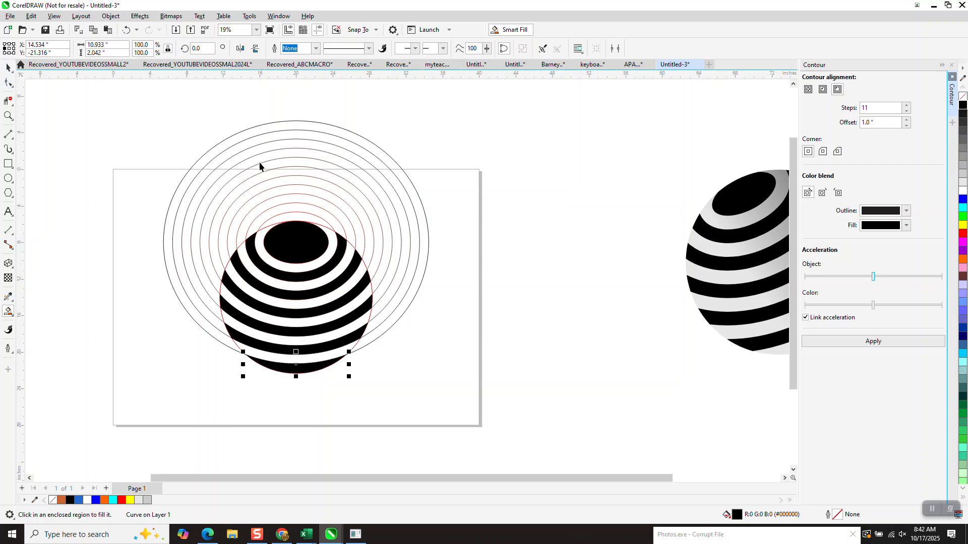
pyautogui.moveTo(319, 182); pyautogui.dragTo(562, 145)
pyautogui.click(330, 233)
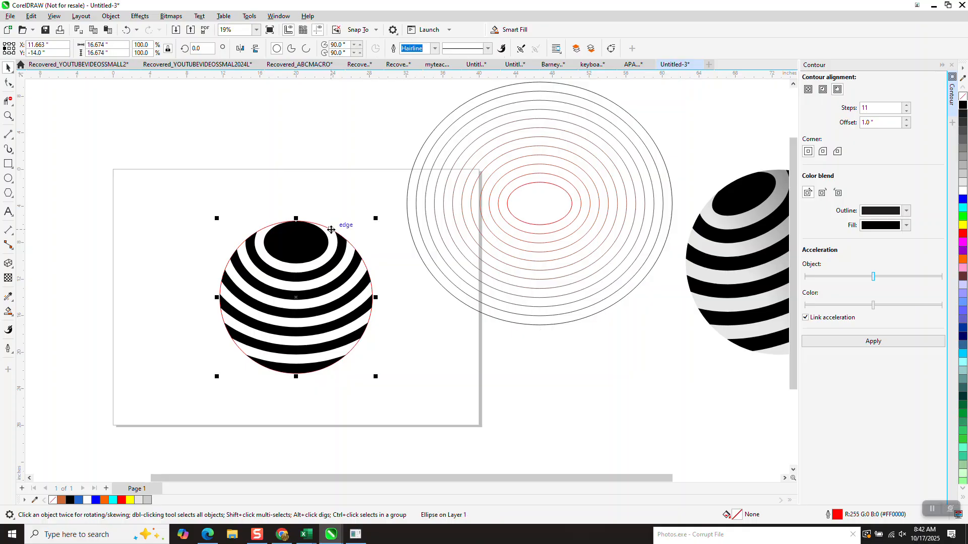
pyautogui.moveTo(334, 226); pyautogui.dragTo(151, 226)
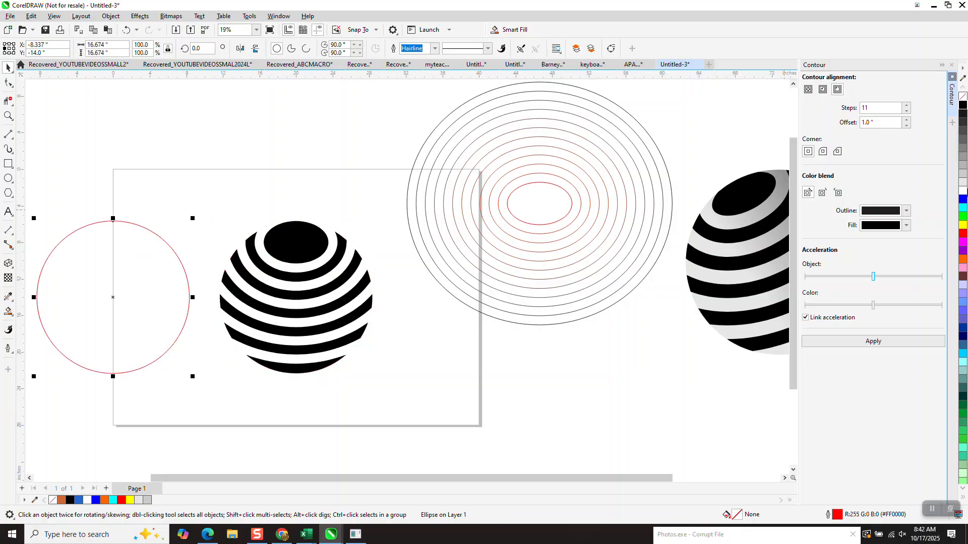
# - Fill the large circle with light gray (RGB 204, 204, 204), center it on the page behind the stripes, and remove its outline
pyautogui.click(964, 176)
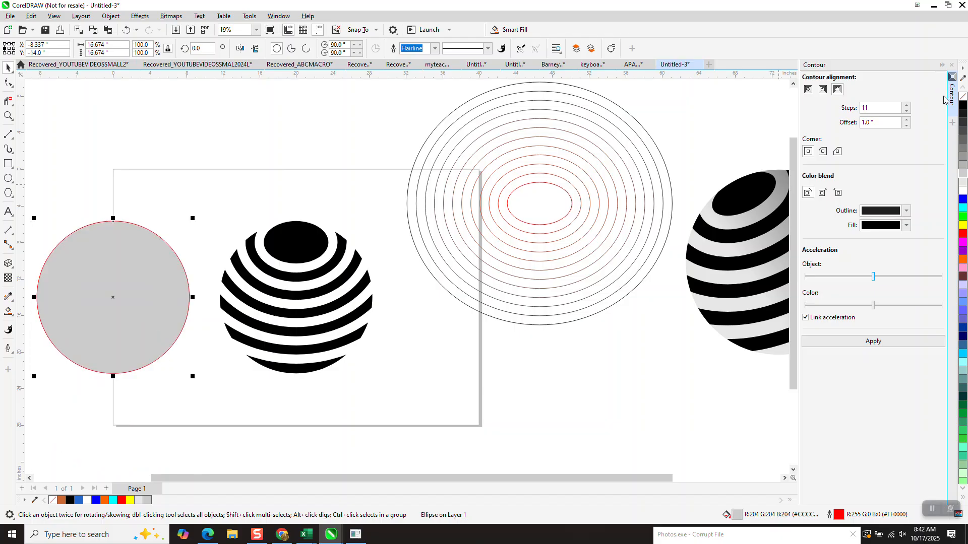
pyautogui.press('p')
pyautogui.rightClick(963, 97)
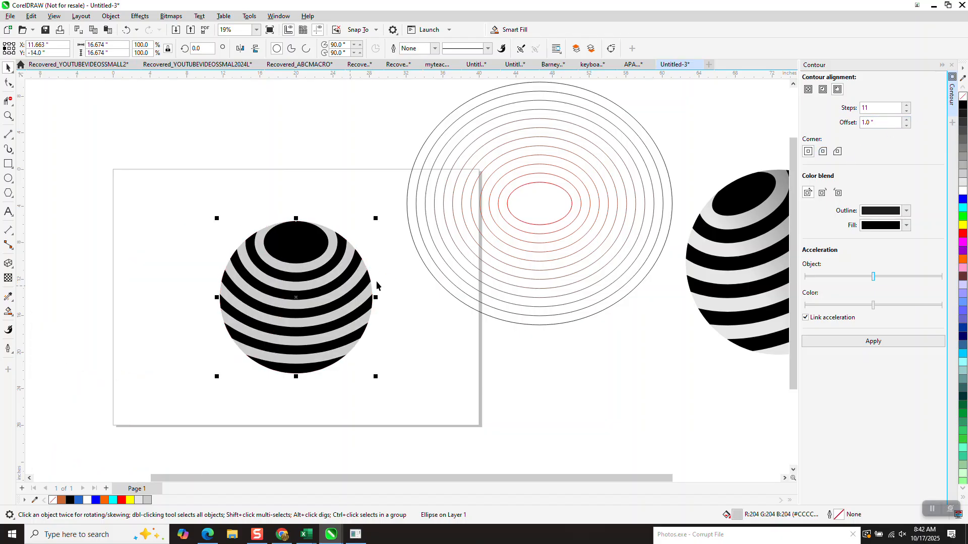
# - Apply a linear fountain fill to the large circle, running from light gray to black just past its right edge
pyautogui.click(8, 312)
pyautogui.click(15, 320)
pyautogui.click(40, 313)
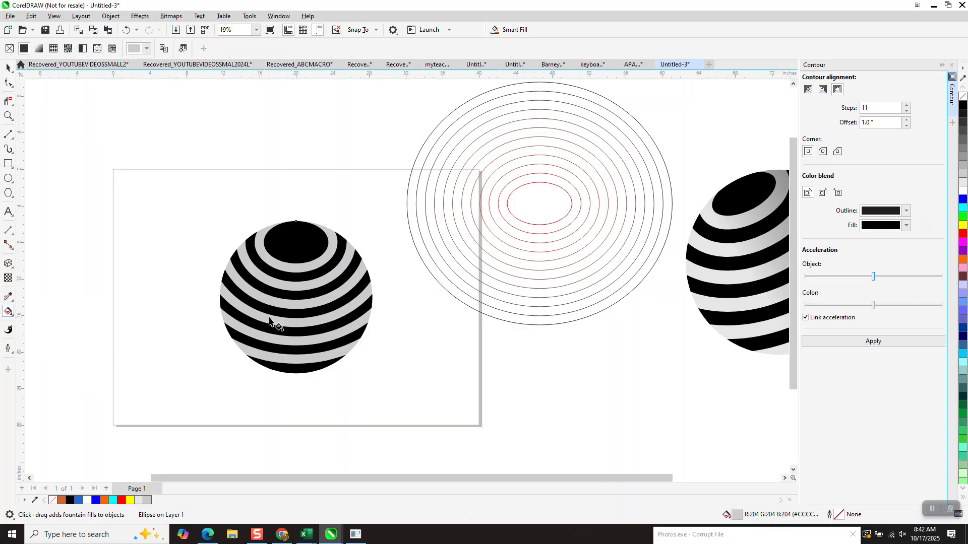
pyautogui.moveTo(271, 316); pyautogui.dragTo(384, 297)
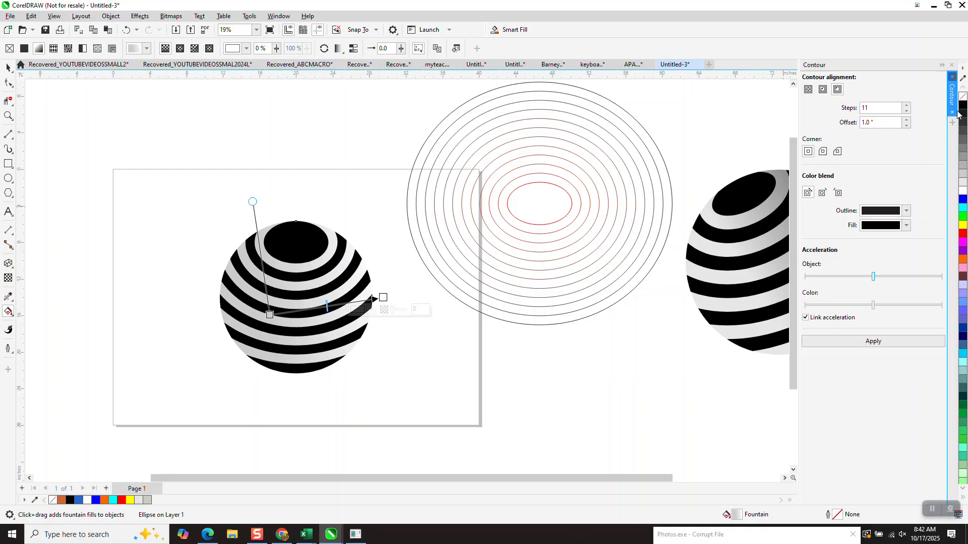
pyautogui.moveTo(397, 285)
pyautogui.mouseDown()
pyautogui.moveTo(384, 298)
pyautogui.moveTo(402, 285)
pyautogui.mouseUp()
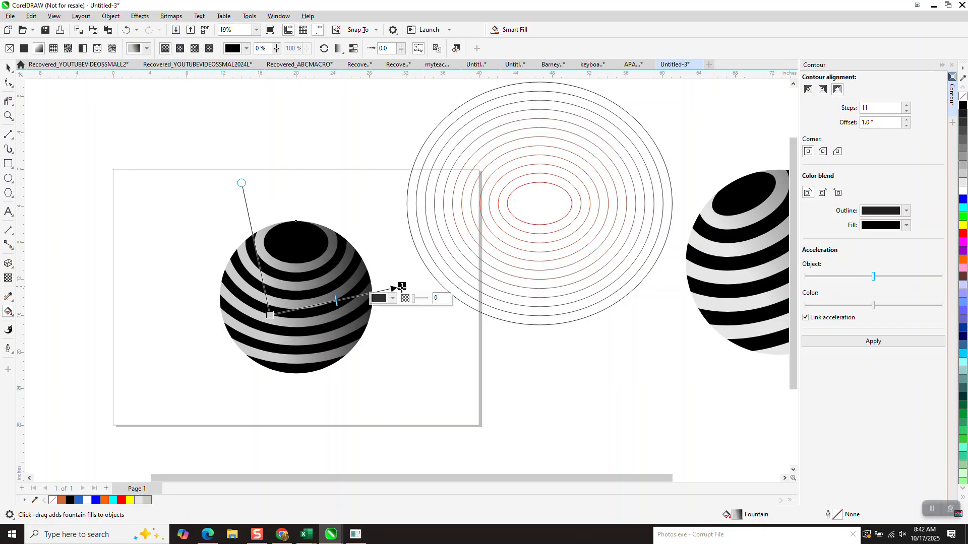
# - Group the circle with its black stripes and rotate the group about 17.5 degrees counterclockwise, then deselect it
pyautogui.click(9, 67)
pyautogui.click(101, 113)
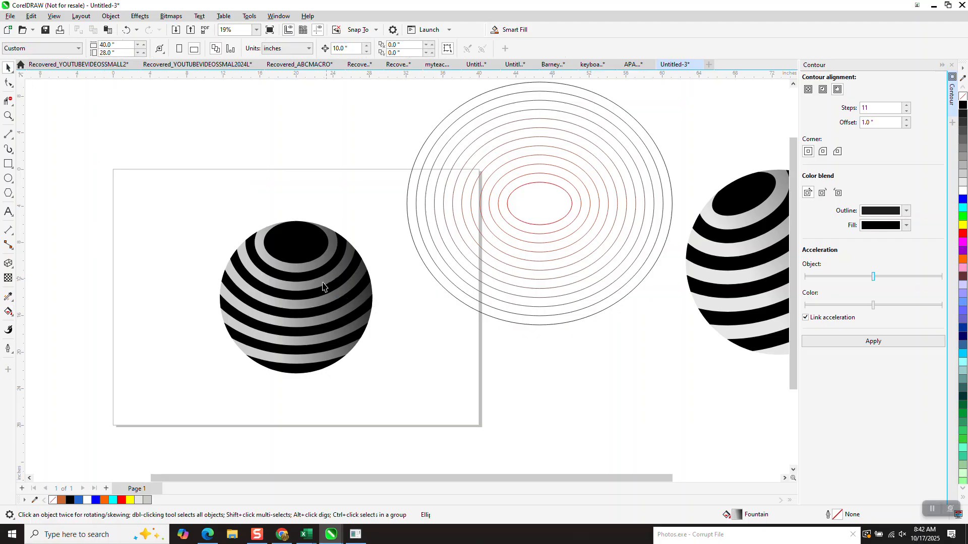
pyautogui.moveTo(207, 197); pyautogui.dragTo(439, 425)
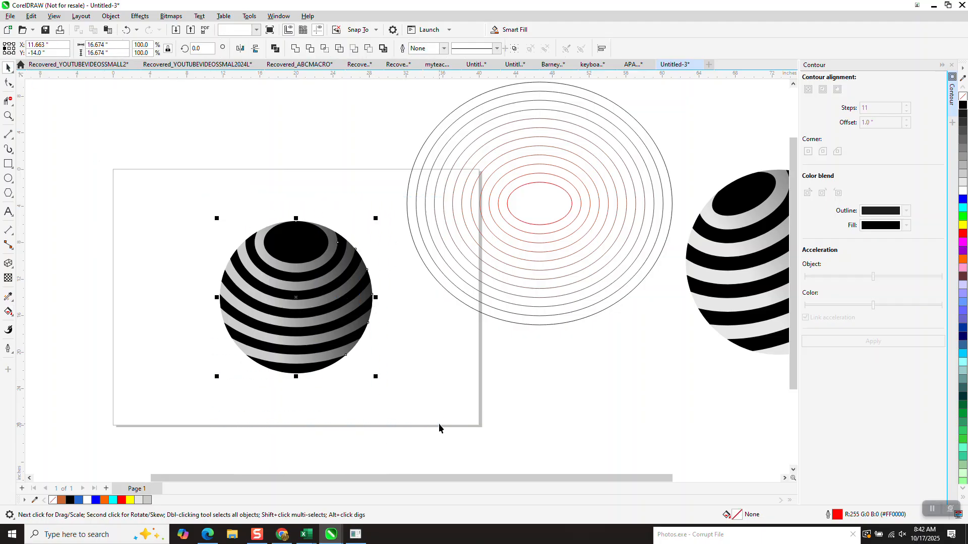
pyautogui.click(279, 367)
pyautogui.moveTo(378, 380); pyautogui.dragTo(398, 353)
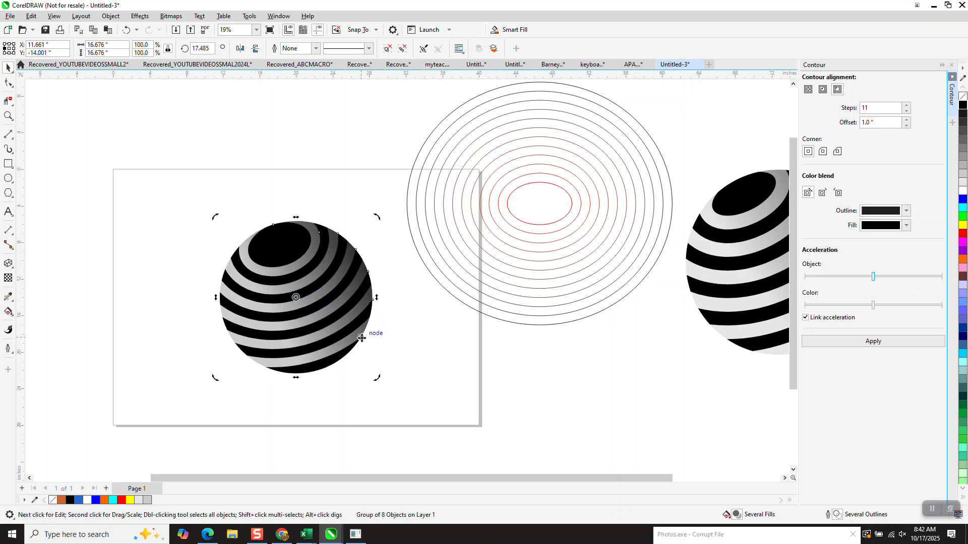
pyautogui.scroll(-1, 361, 338)
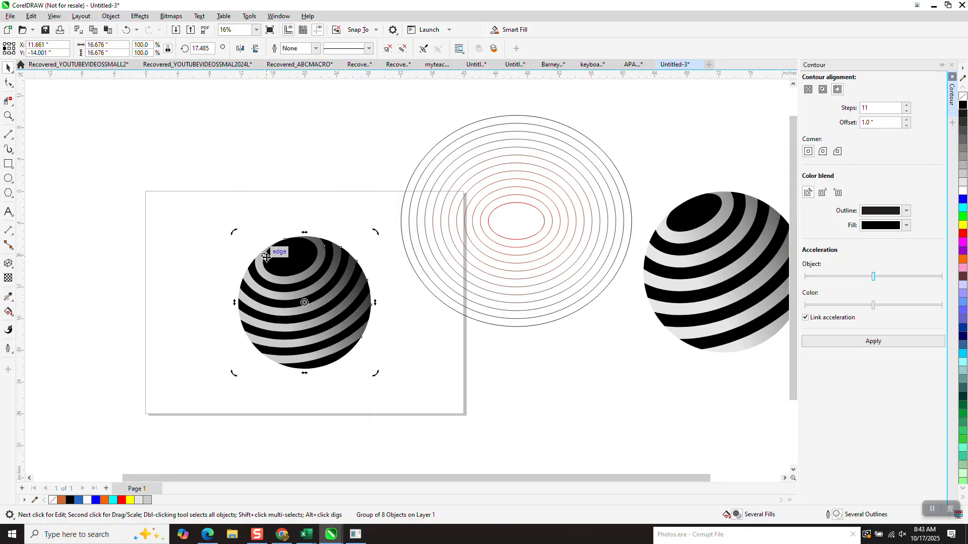
pyautogui.scroll(-3, 267, 257)
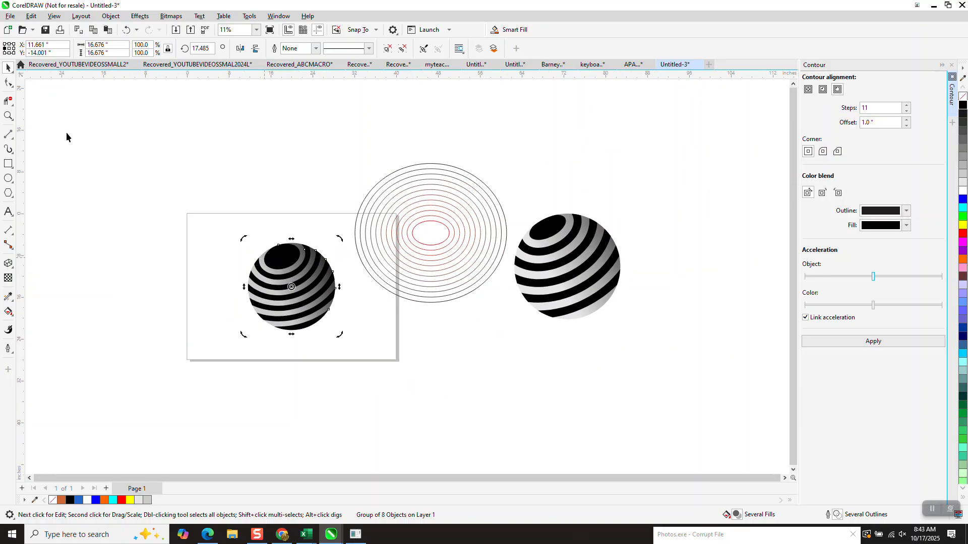
pyautogui.click(210, 210)
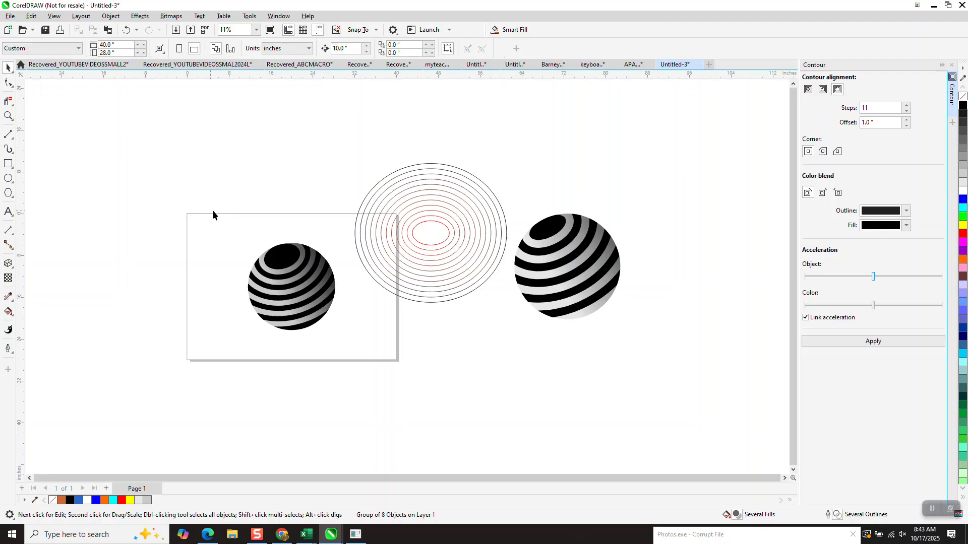